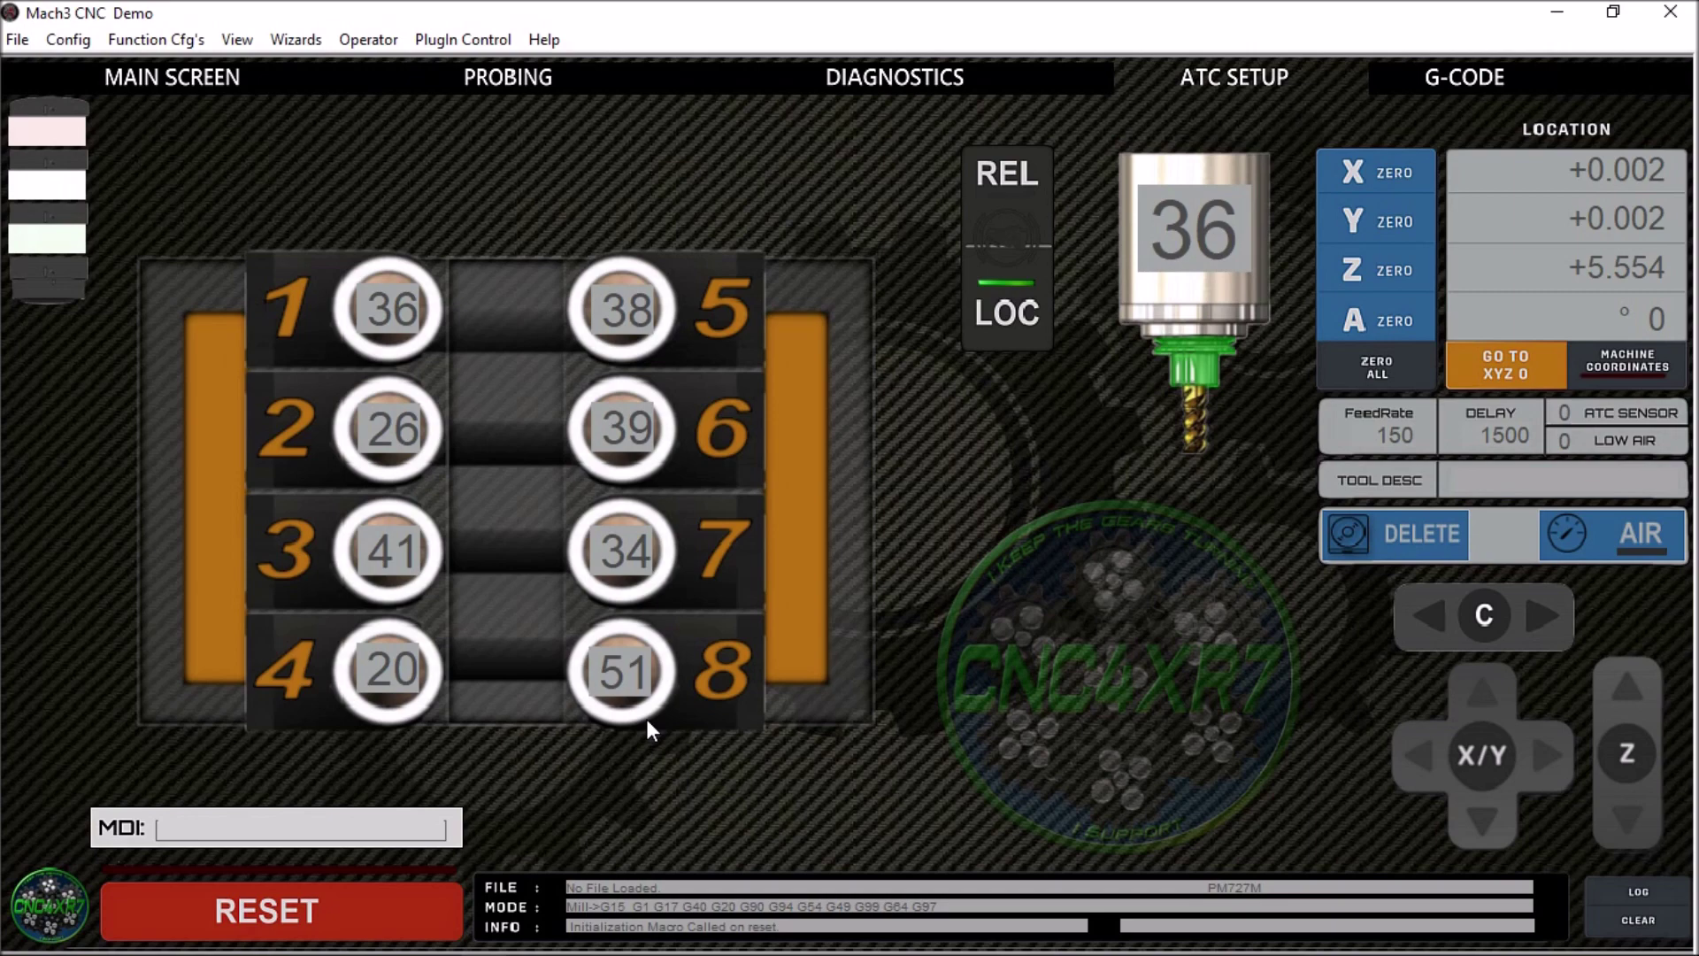
- View the main machine screen and open the probing page's help screen
{"action": "left_click", "coordinate": [216, 79]}
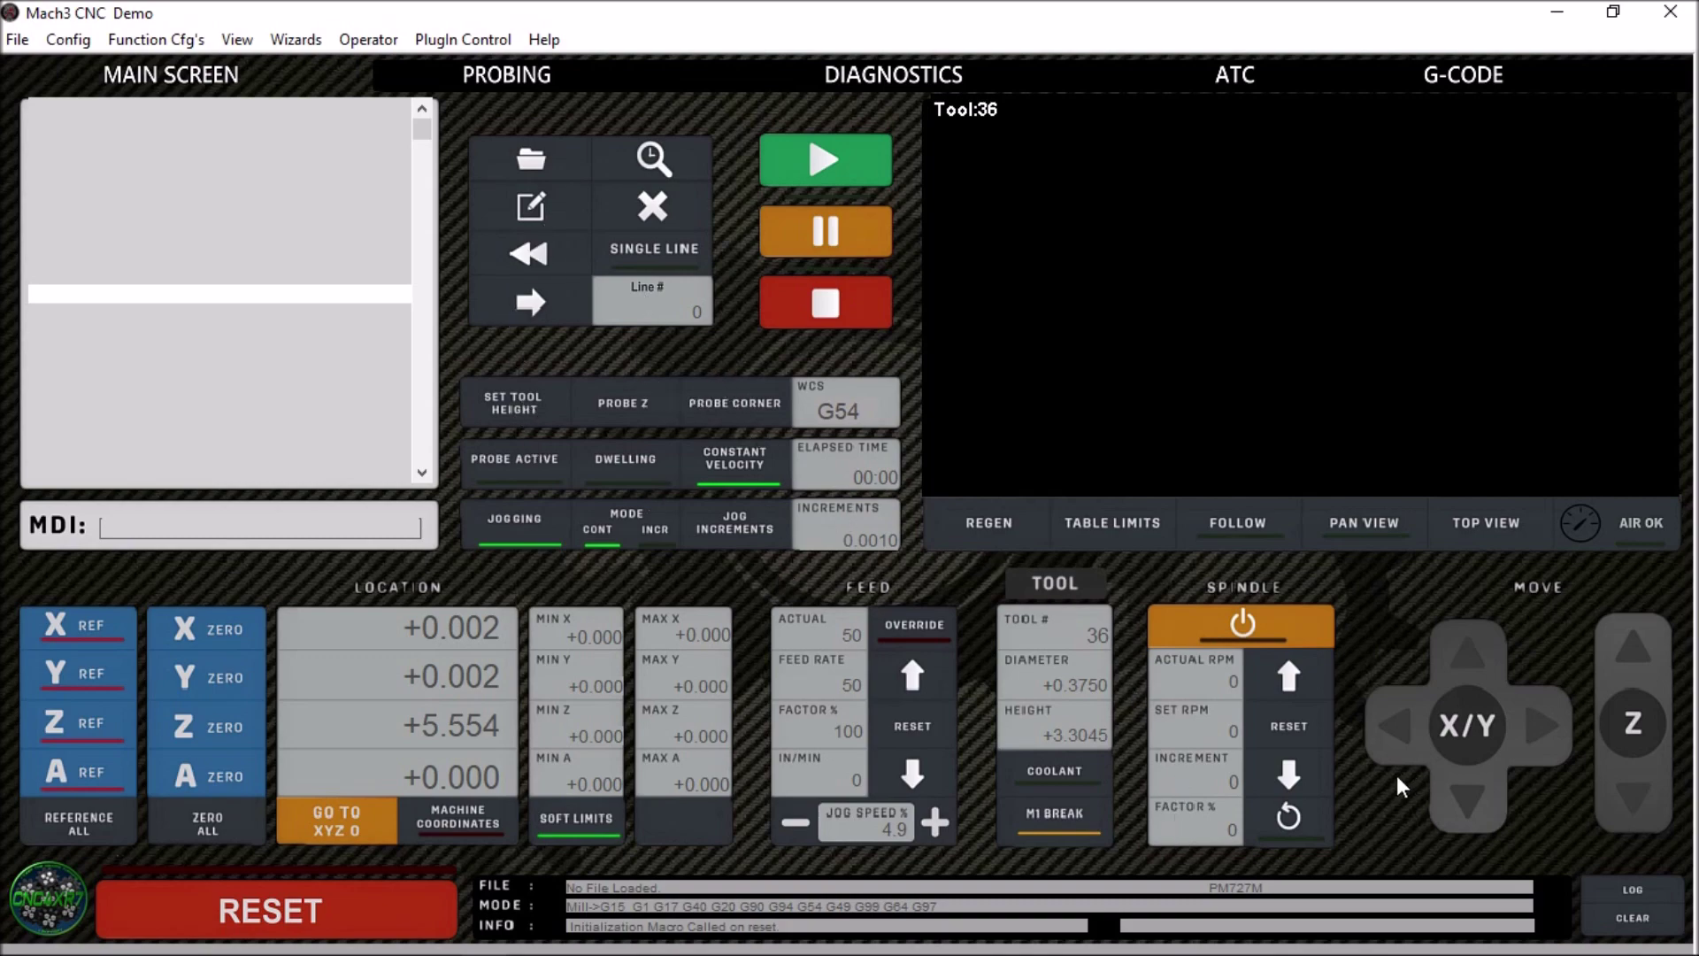
{"action": "left_click", "coordinate": [483, 73]}
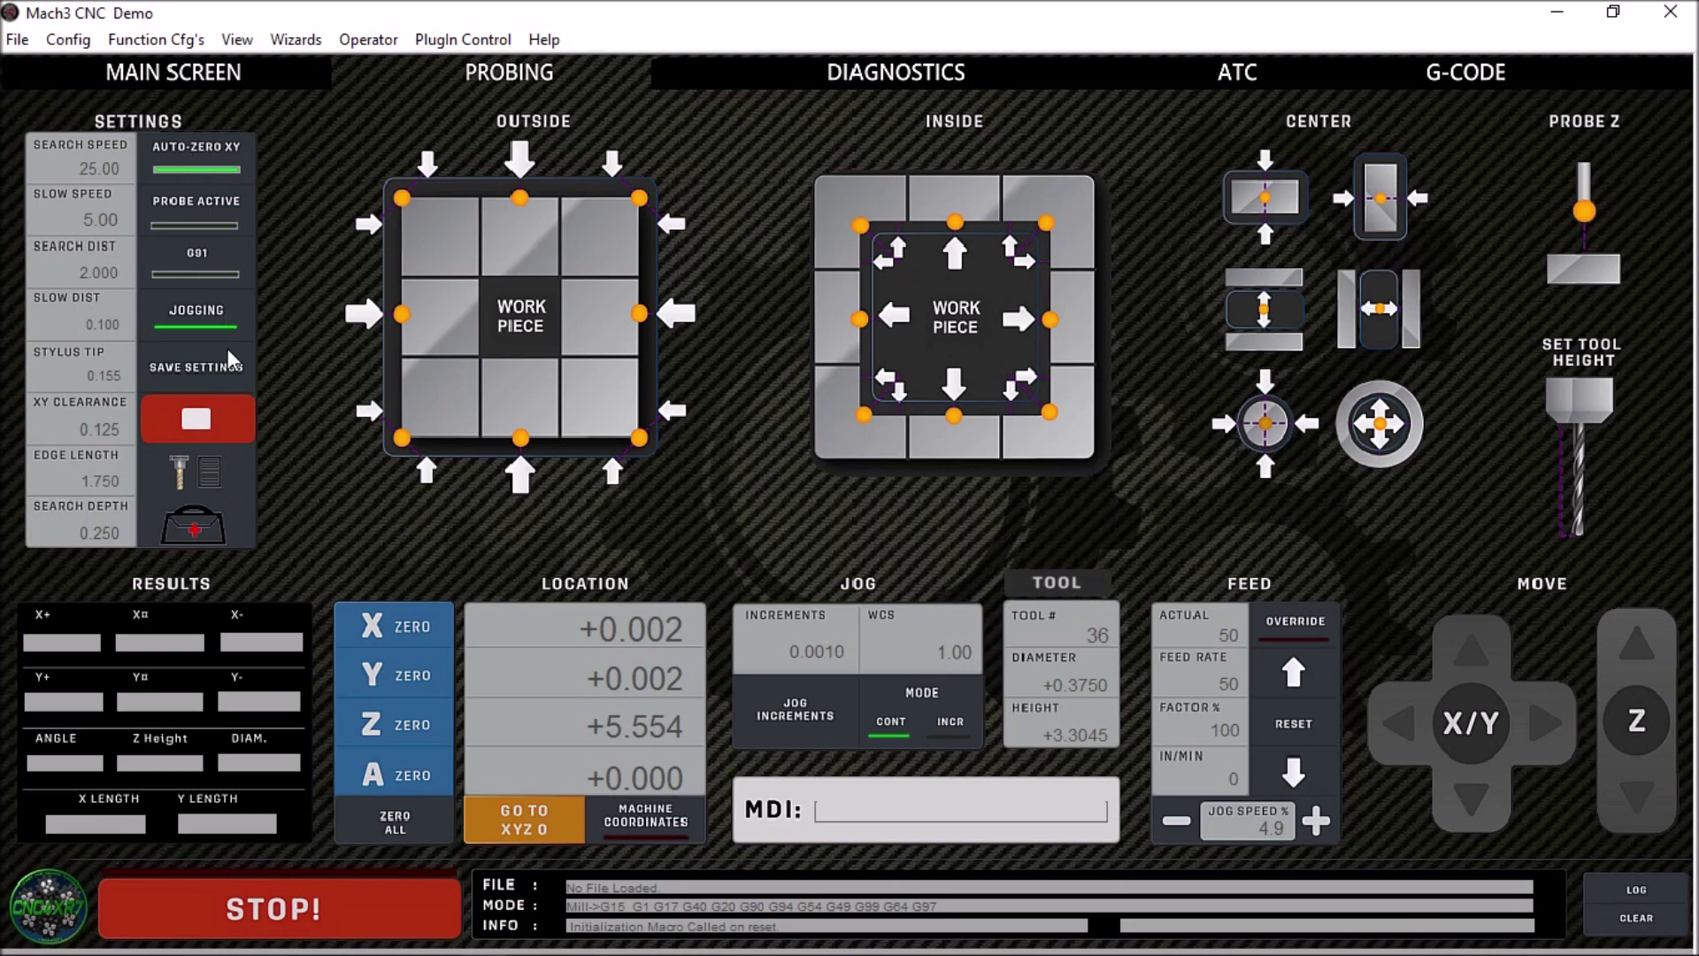
{"action": "left_click", "coordinate": [202, 524]}
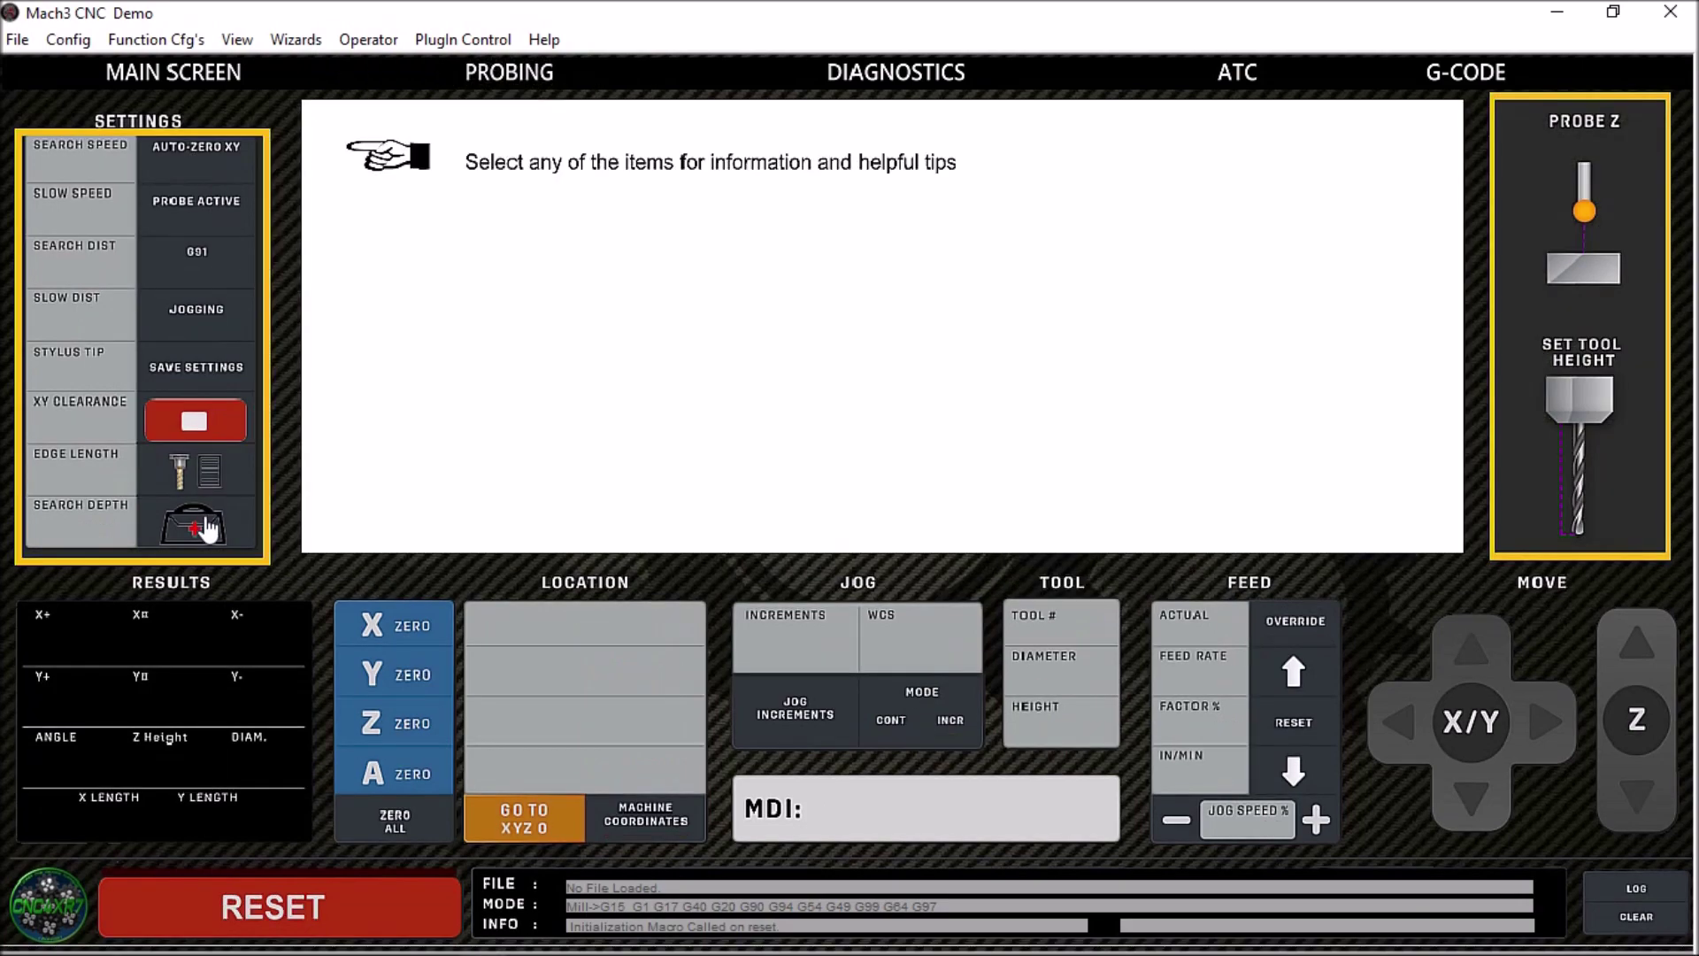
- Read the probing help topics for search speed, slow speed and slow distance
{"action": "left_click", "coordinate": [87, 156]}
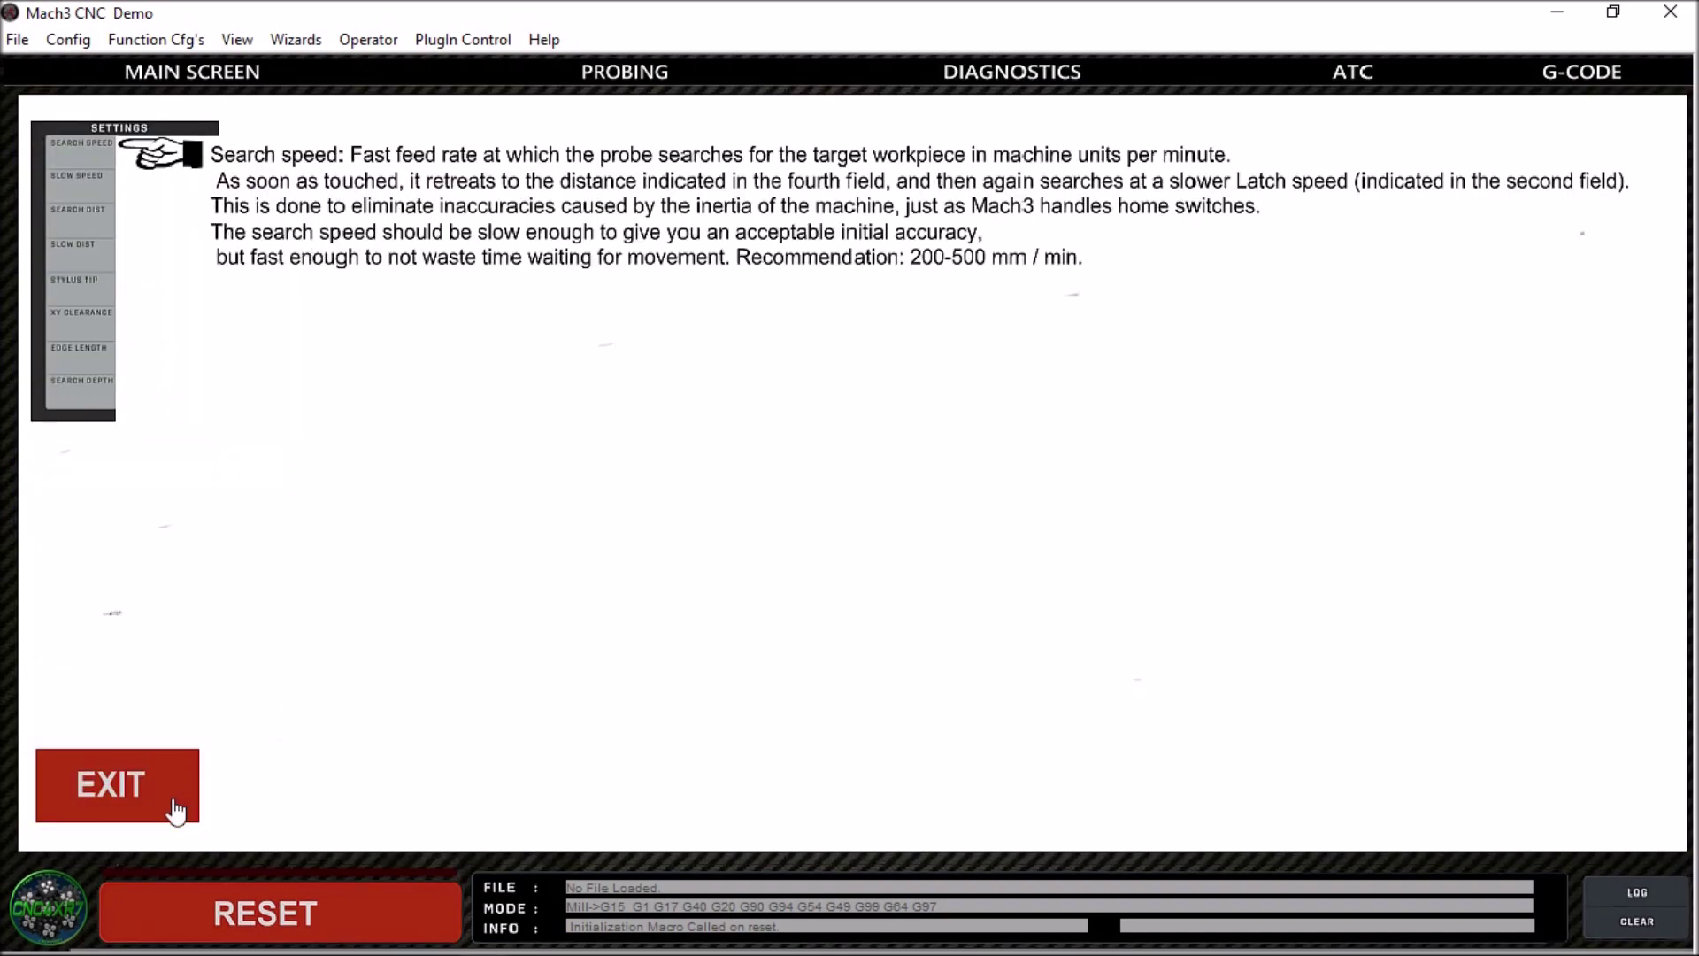
{"action": "left_click", "coordinate": [139, 812]}
{"action": "left_click", "coordinate": [105, 229]}
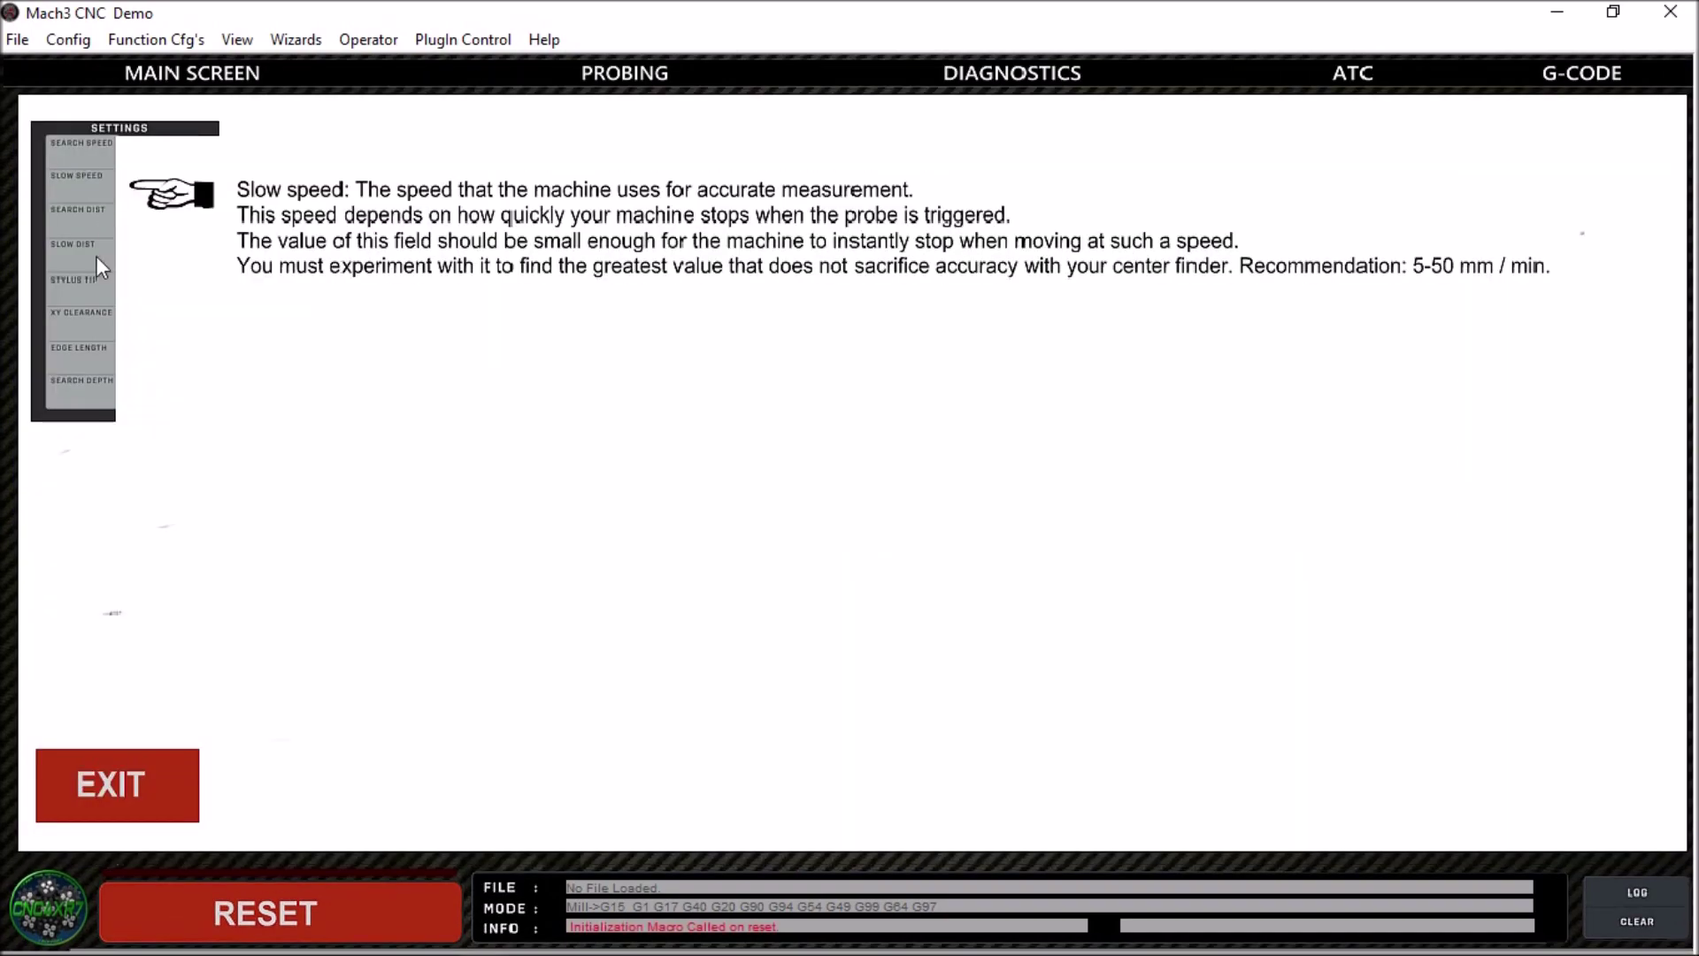
{"action": "left_click", "coordinate": [142, 796]}
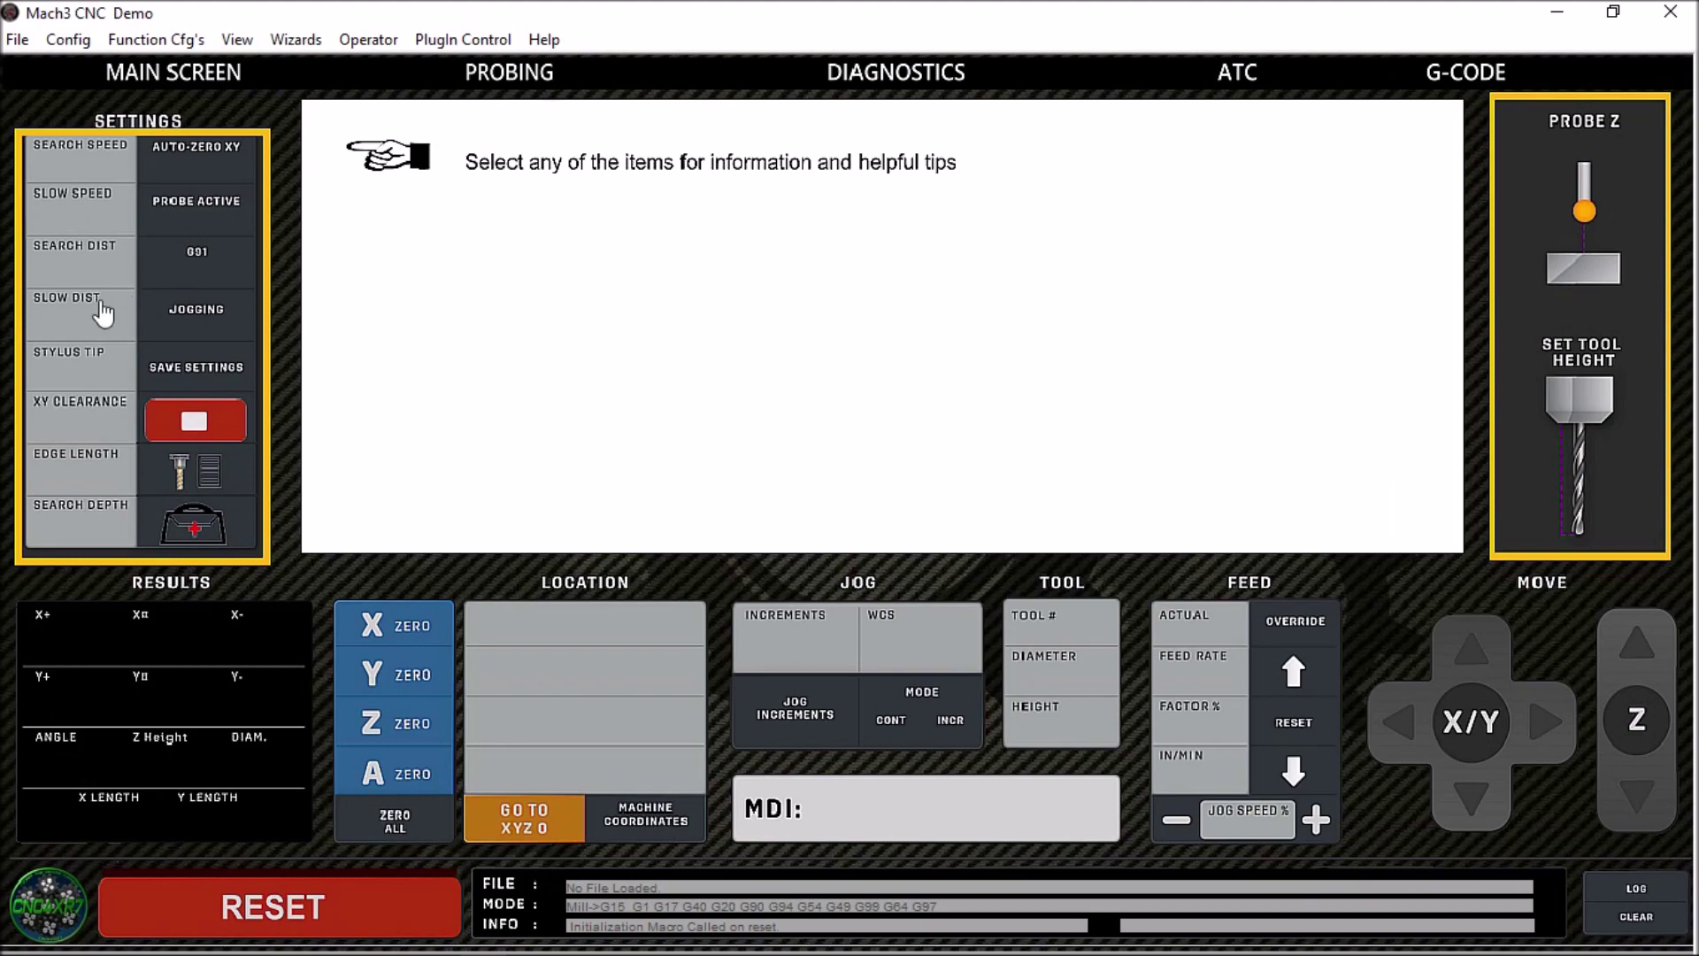
{"action": "left_click", "coordinate": [99, 320]}
{"action": "left_click", "coordinate": [158, 799]}
- Read the help topics for Auto-Zero XY and Set Tool Height, and return to the probing page
{"action": "left_click", "coordinate": [220, 177]}
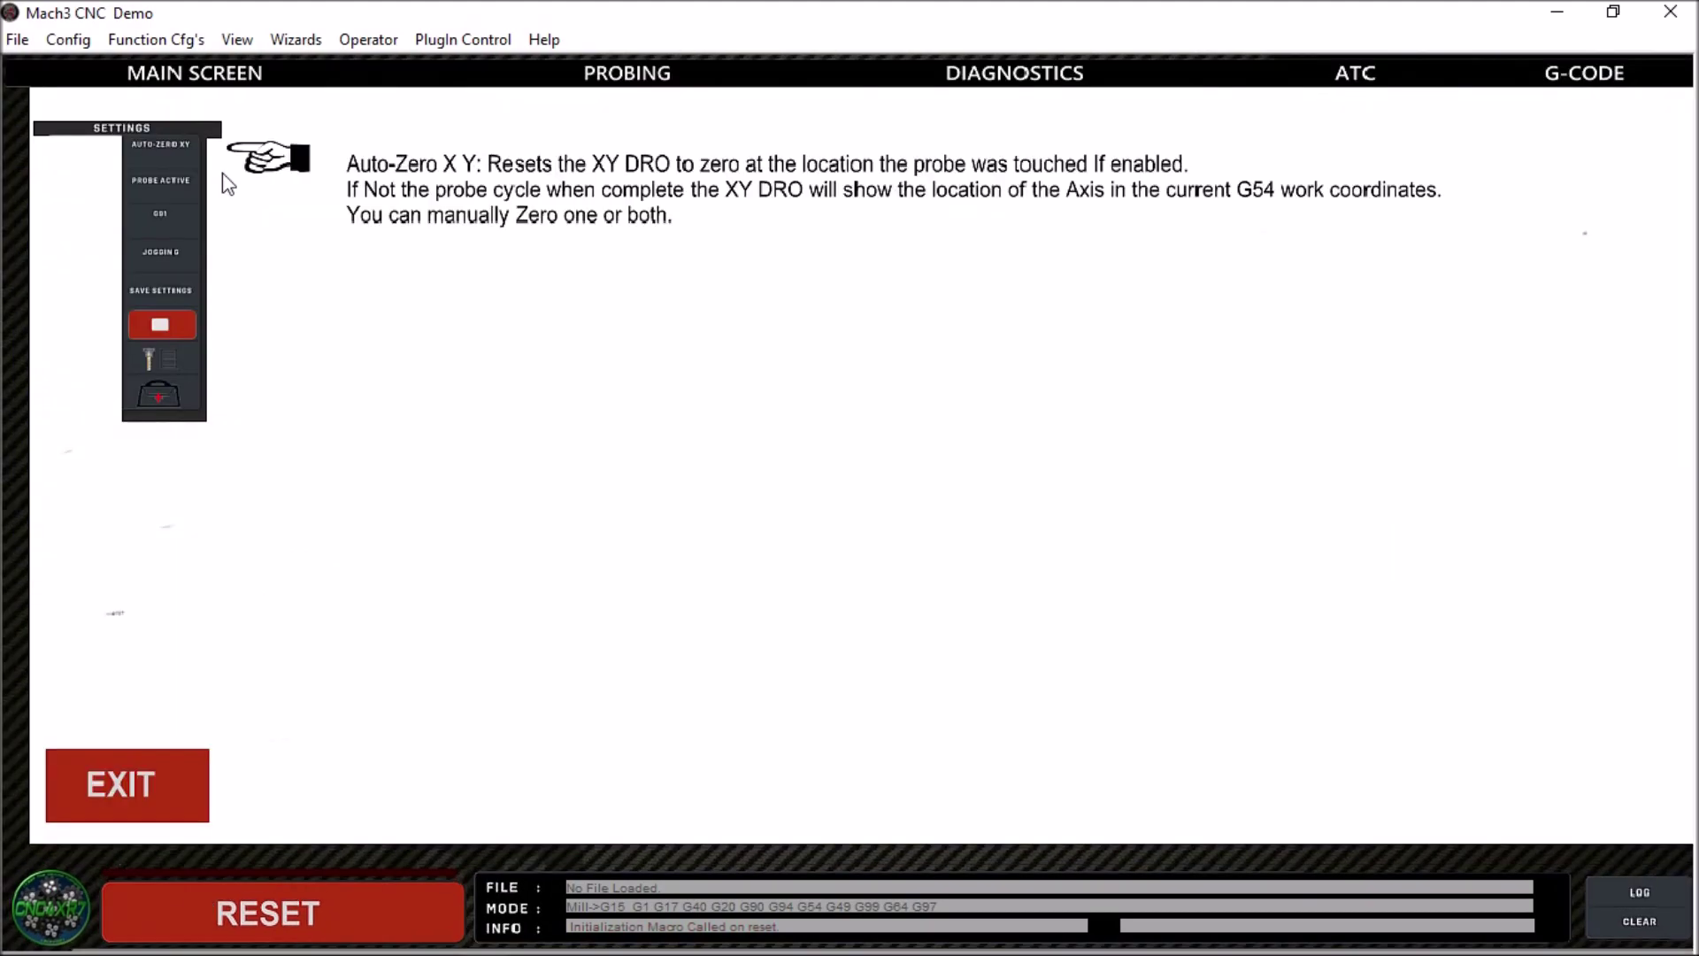
{"action": "left_click", "coordinate": [147, 808]}
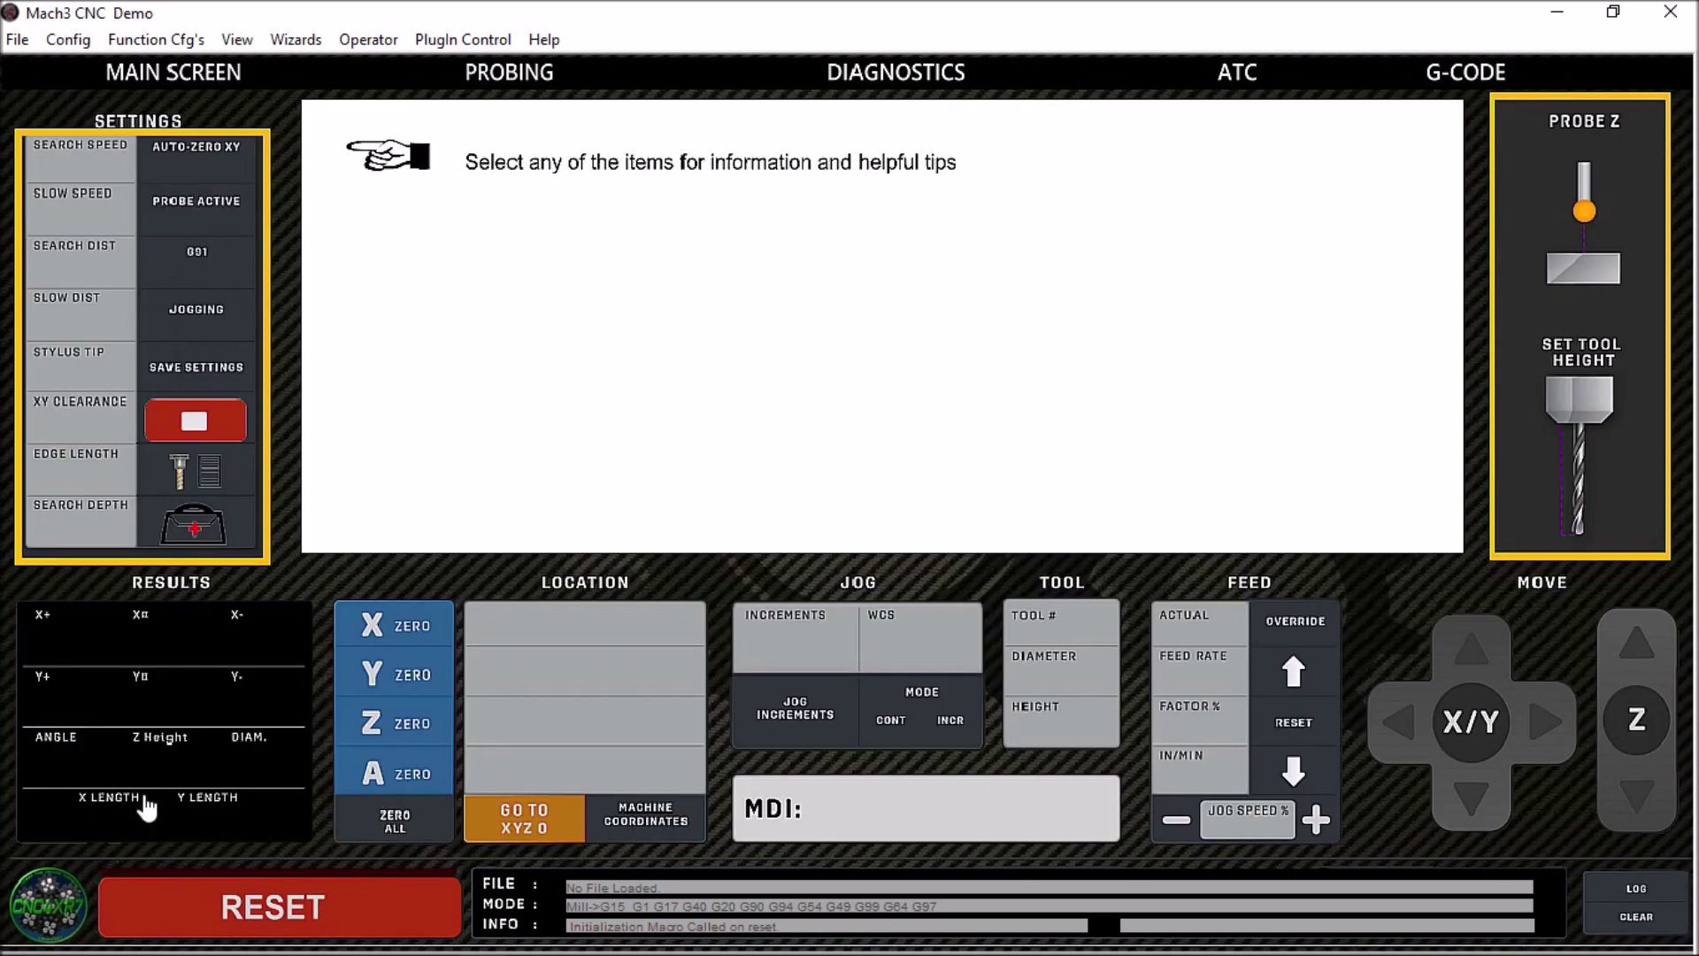
{"action": "left_click", "coordinate": [1567, 423]}
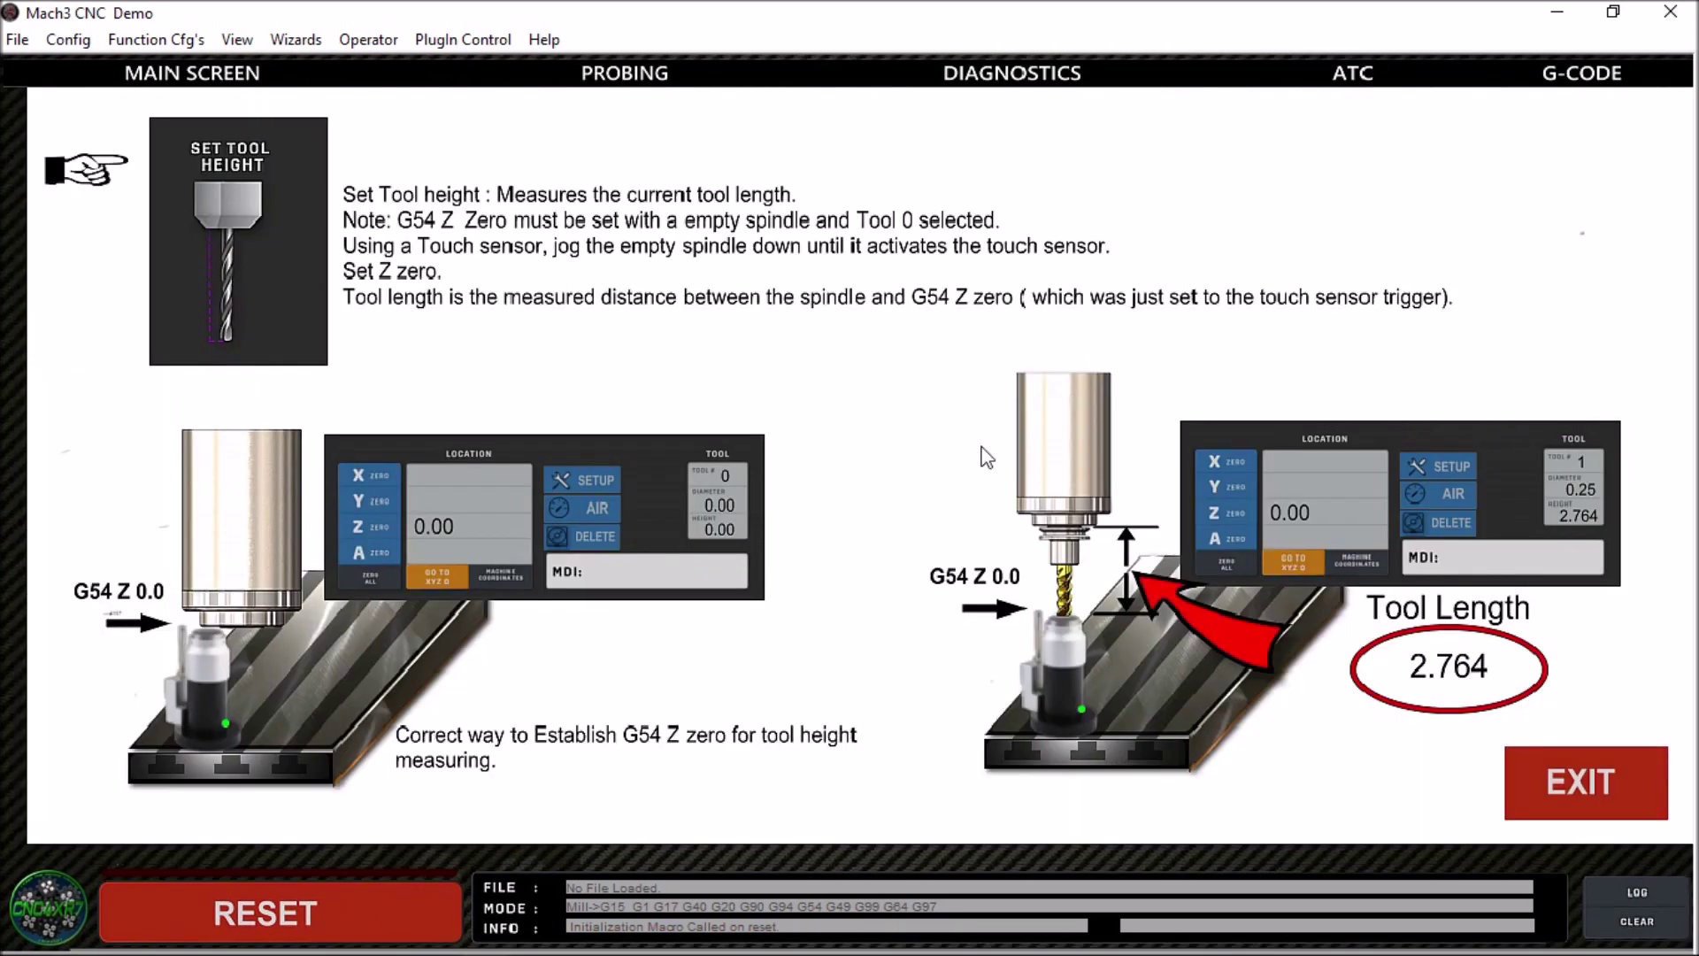
{"action": "left_click", "coordinate": [1584, 797]}
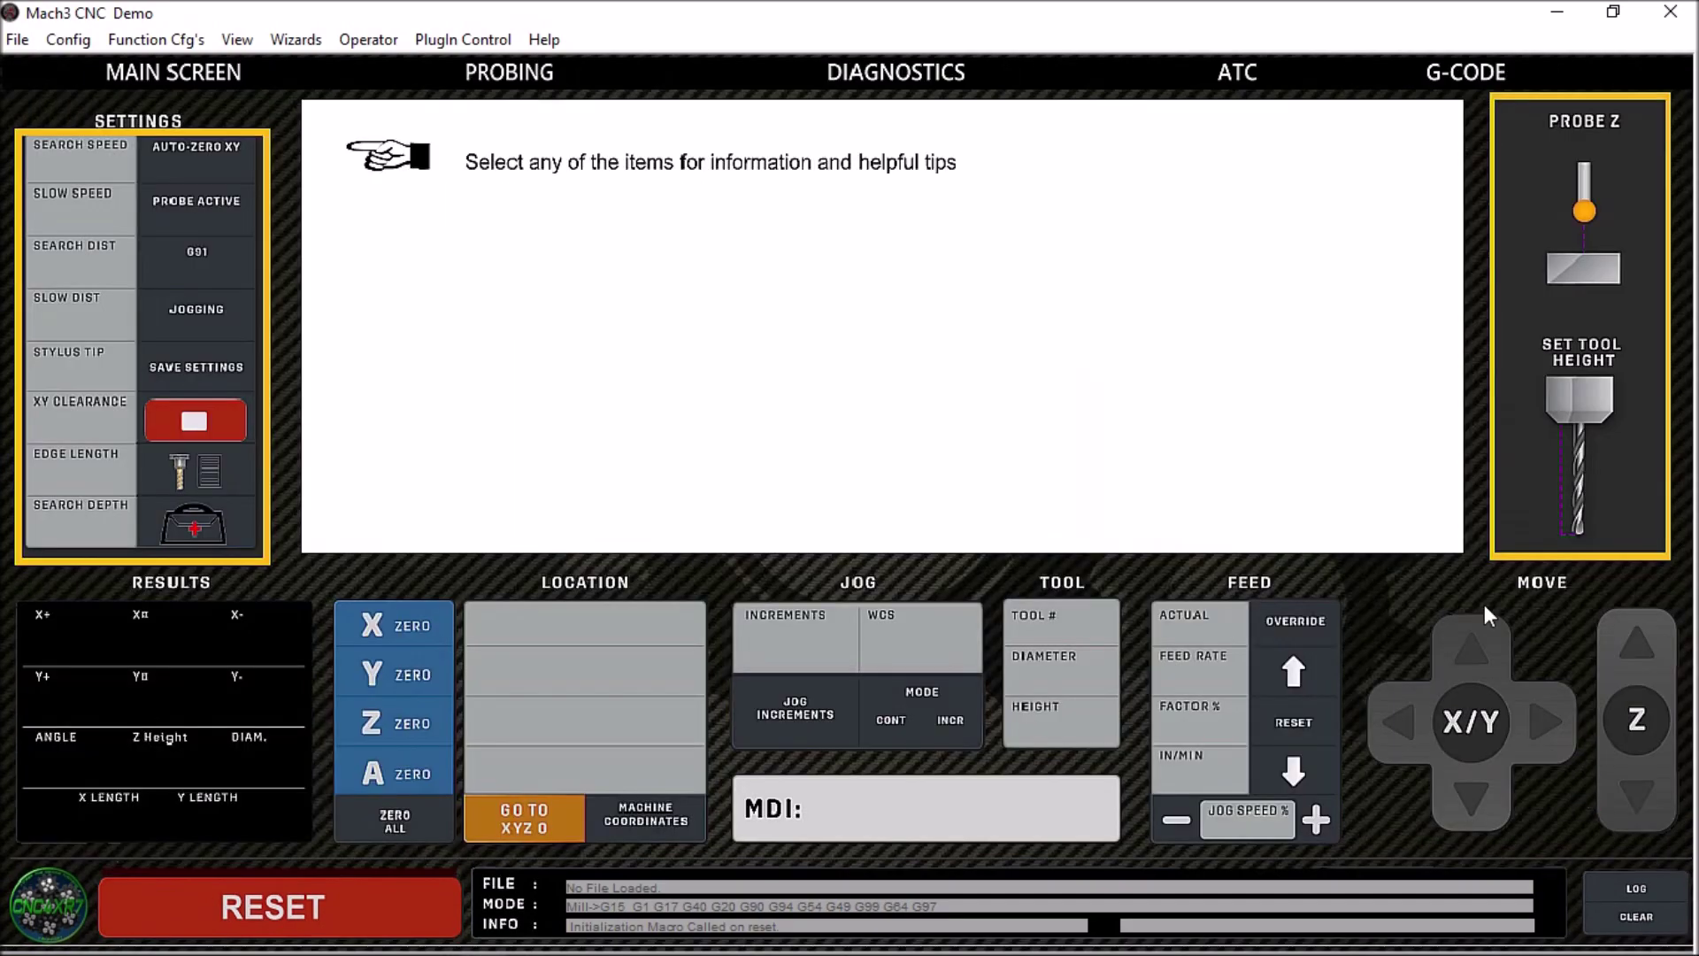
{"action": "left_click", "coordinate": [522, 84]}
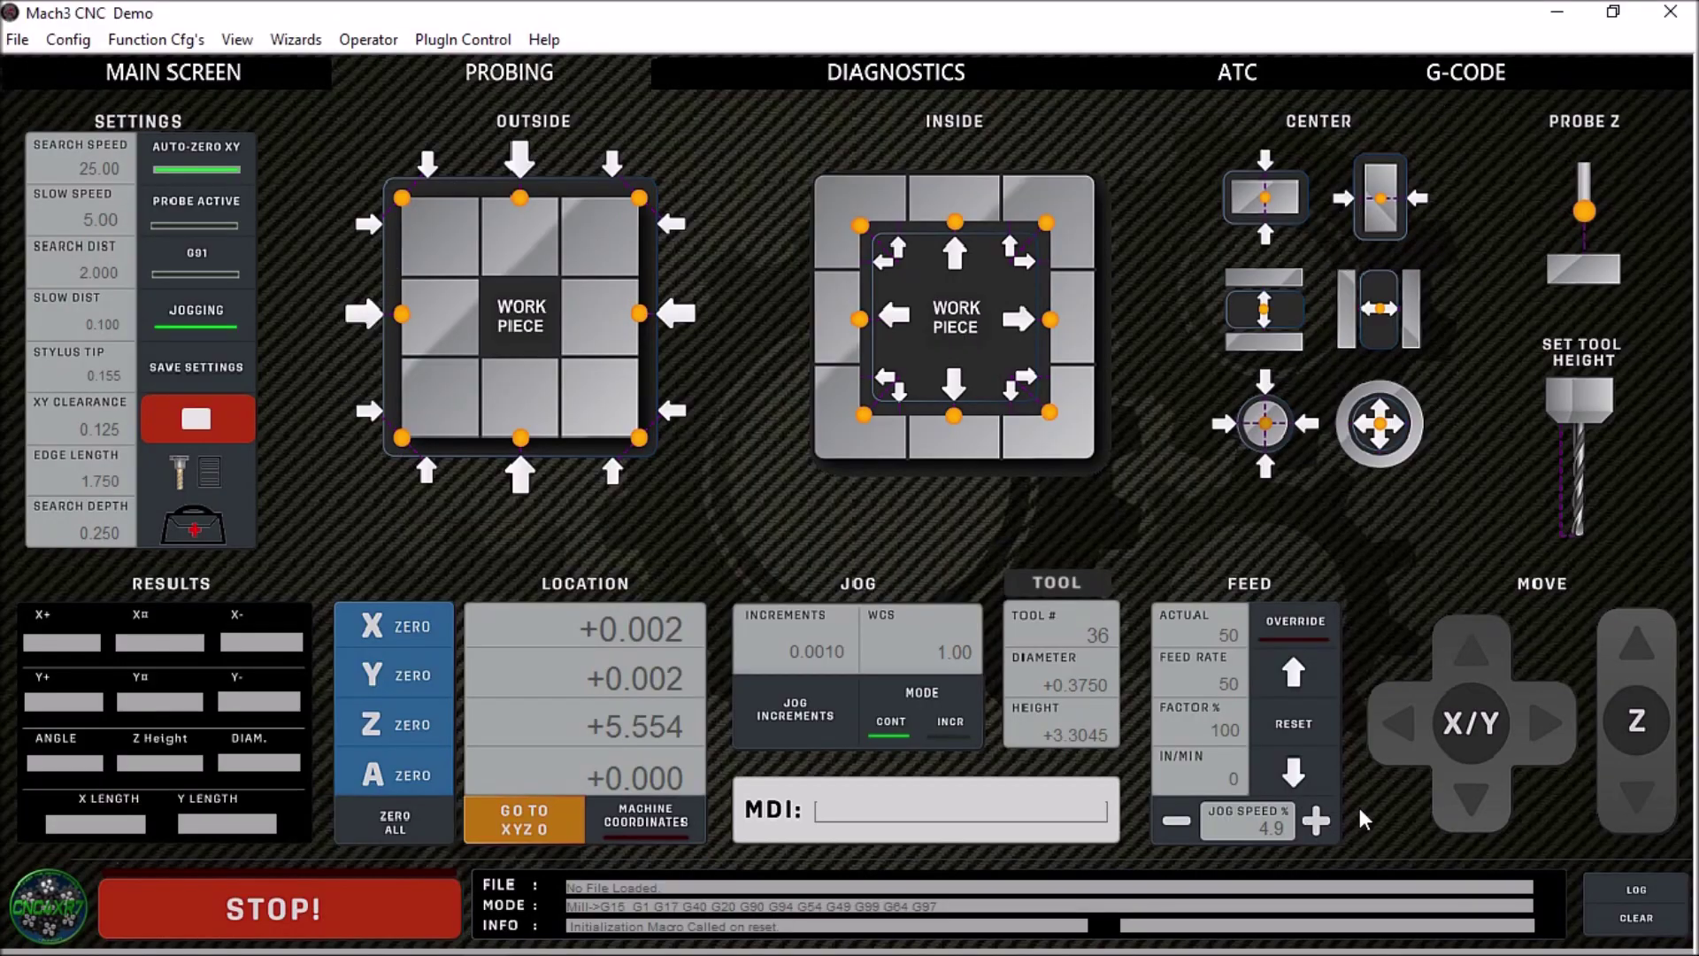
- Jog the Z axis up and down and the X axis in both directions in continuous mode
{"action": "left_click", "coordinate": [1637, 646]}
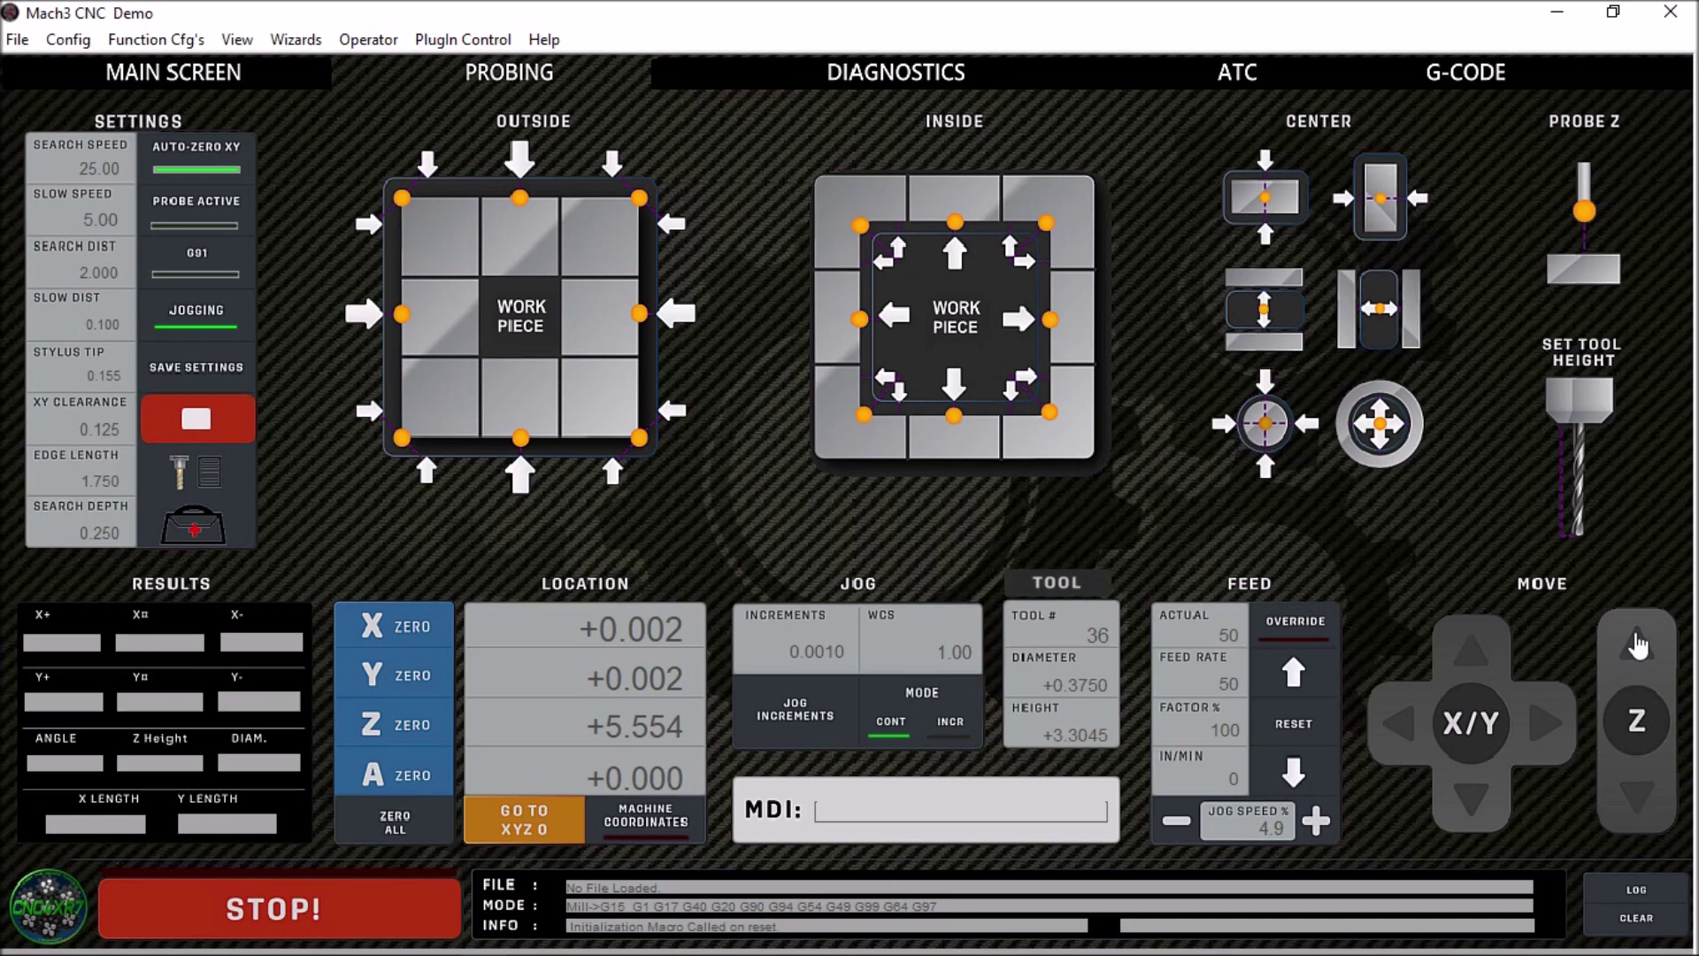
{"action": "left_click", "coordinate": [1660, 794]}
{"action": "left_click", "coordinate": [1548, 743]}
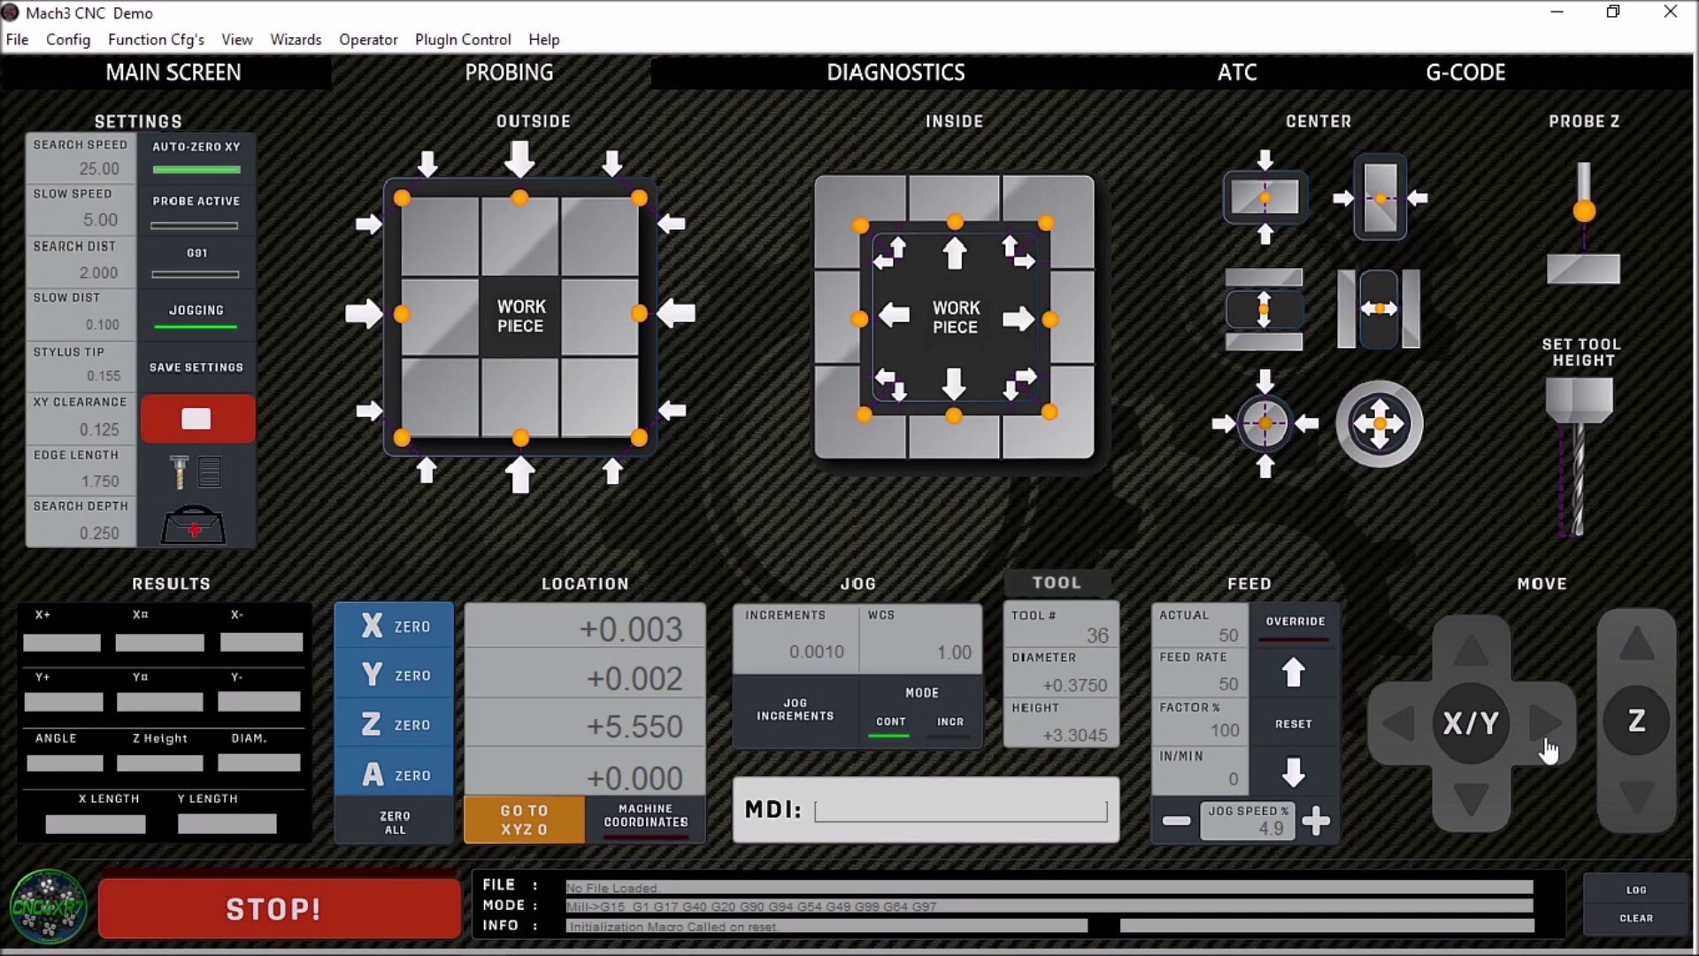
{"action": "left_click", "coordinate": [1385, 748]}
- Show and hide the flyout jog controls, and view the diagnostics page
{"action": "key", "text": "Tab"}
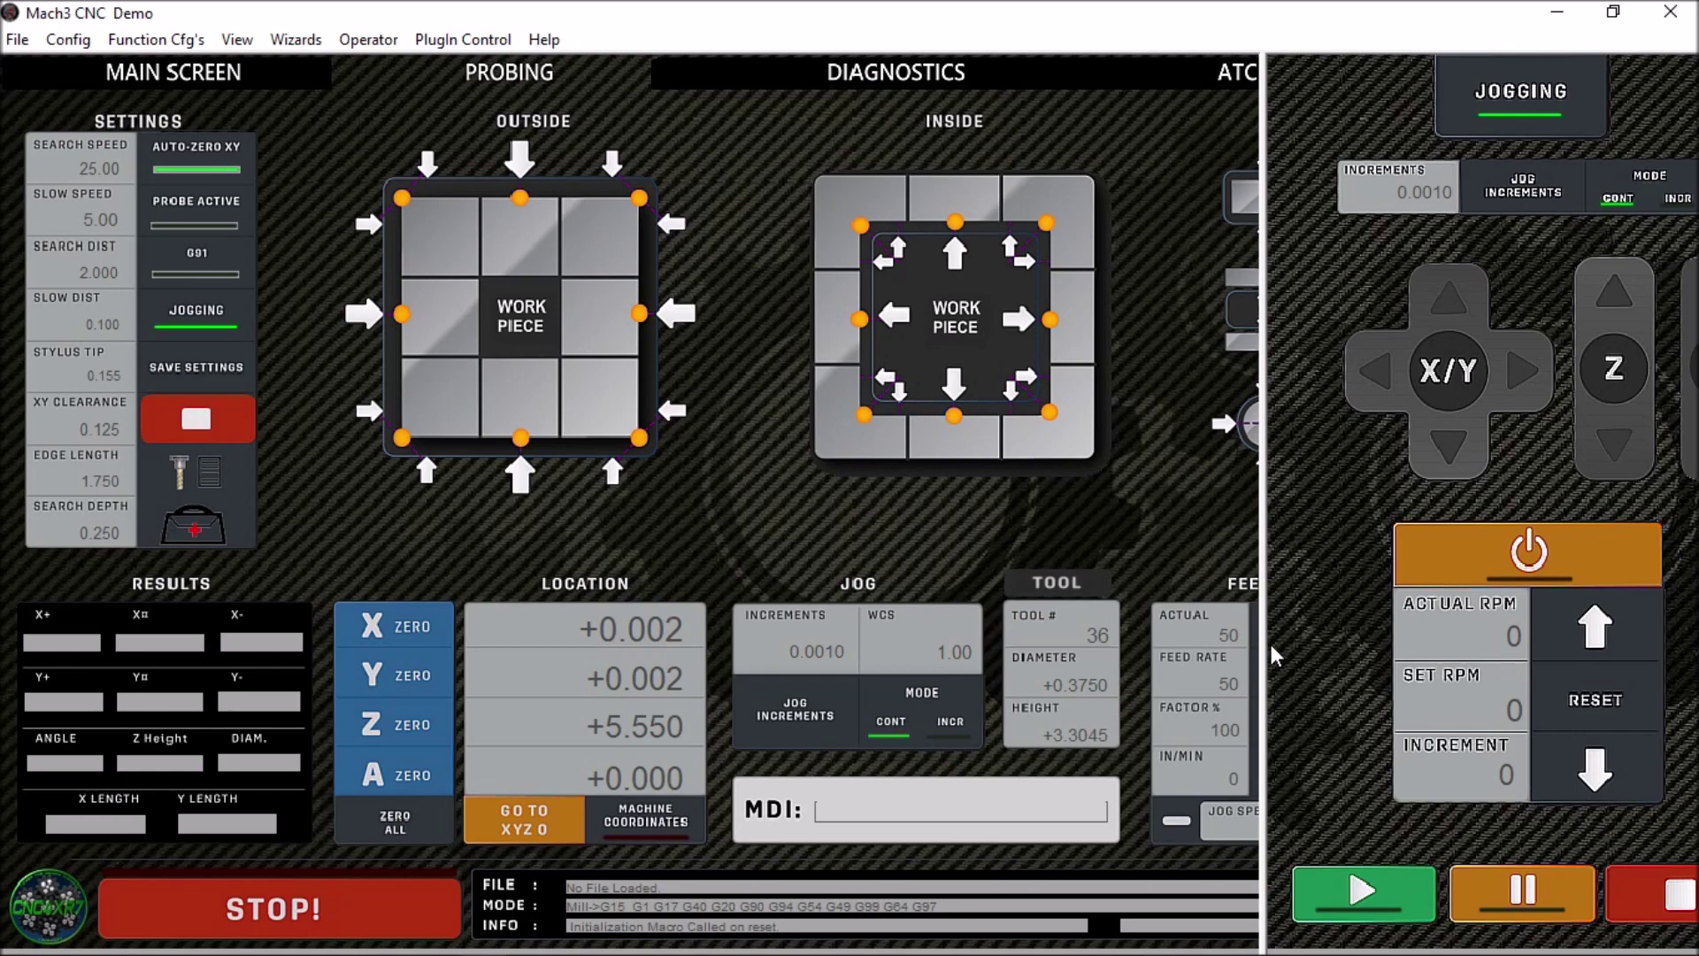
{"action": "key", "text": "Tab"}
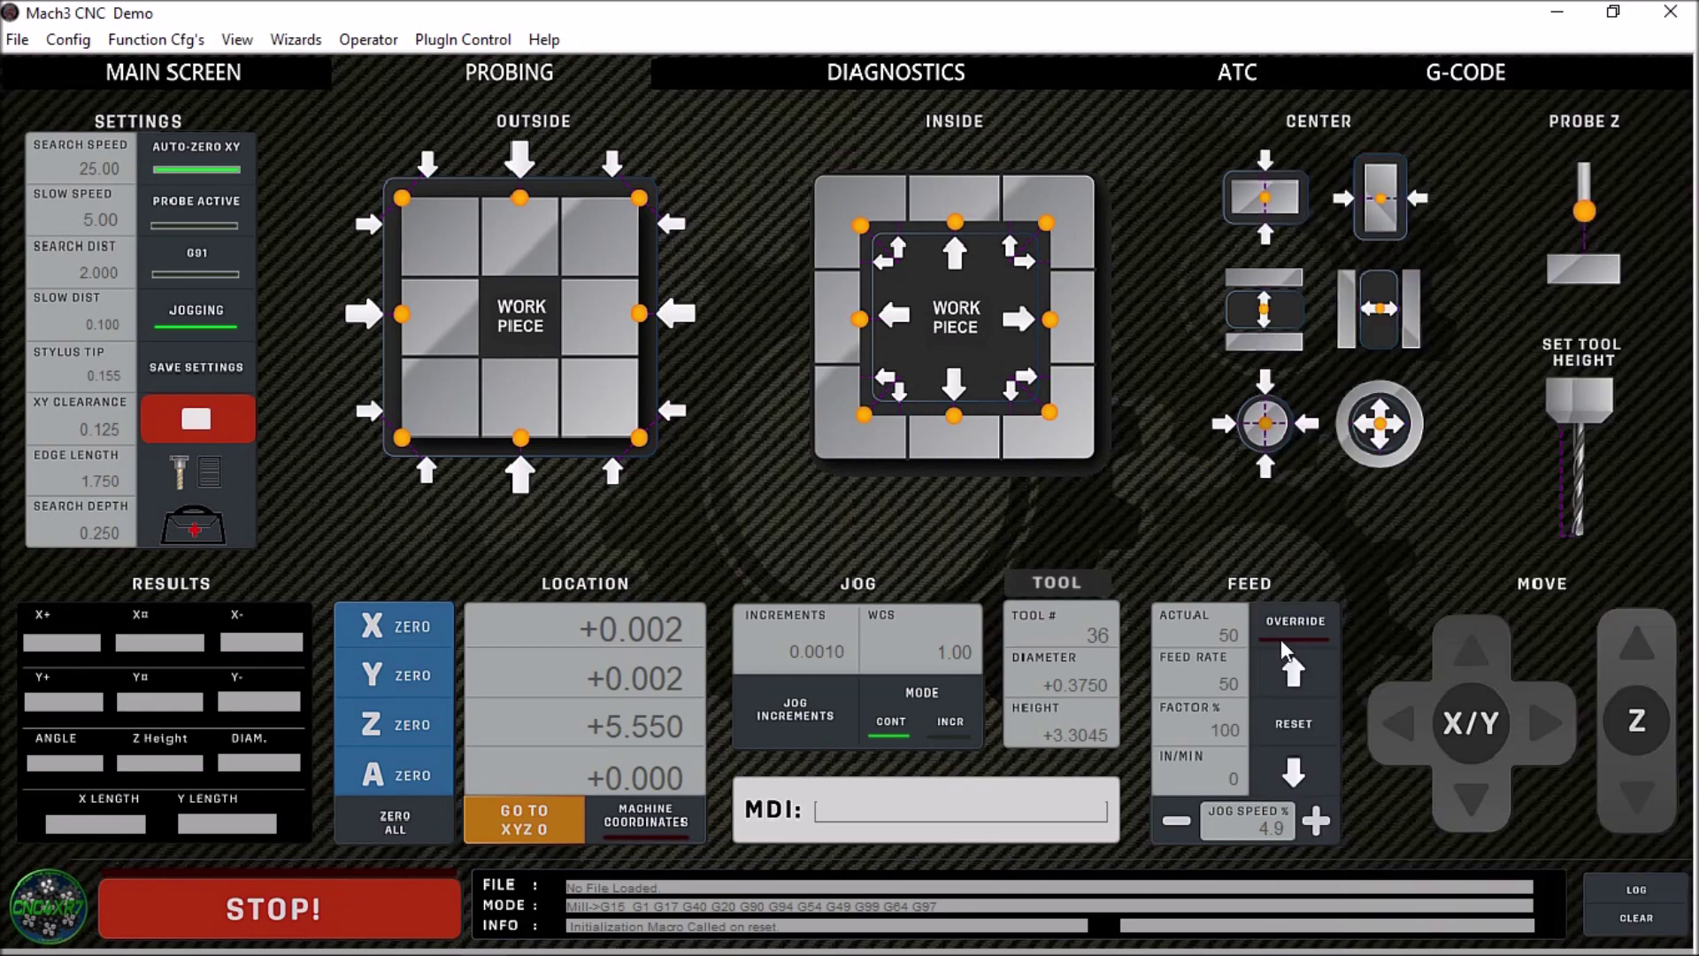
{"action": "left_click", "coordinate": [907, 71]}
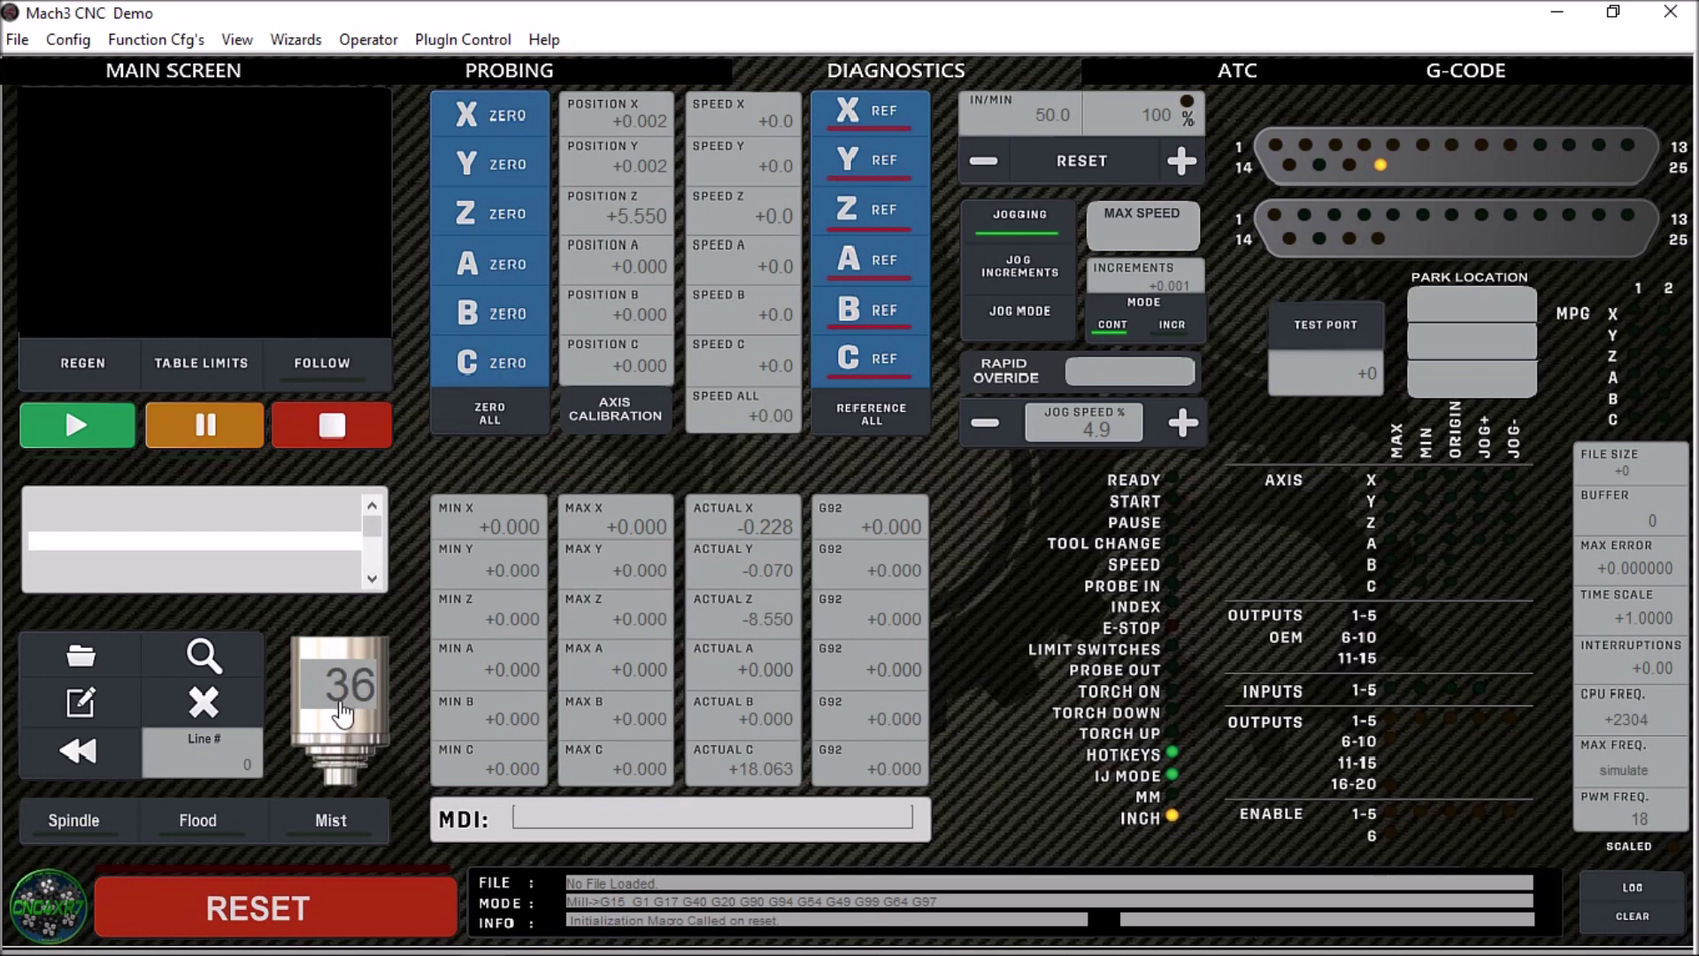
- On the ATC page, test releasing and locking the tool holder in the spindle with both the separate controls and the toggle
{"action": "left_click", "coordinate": [1264, 77]}
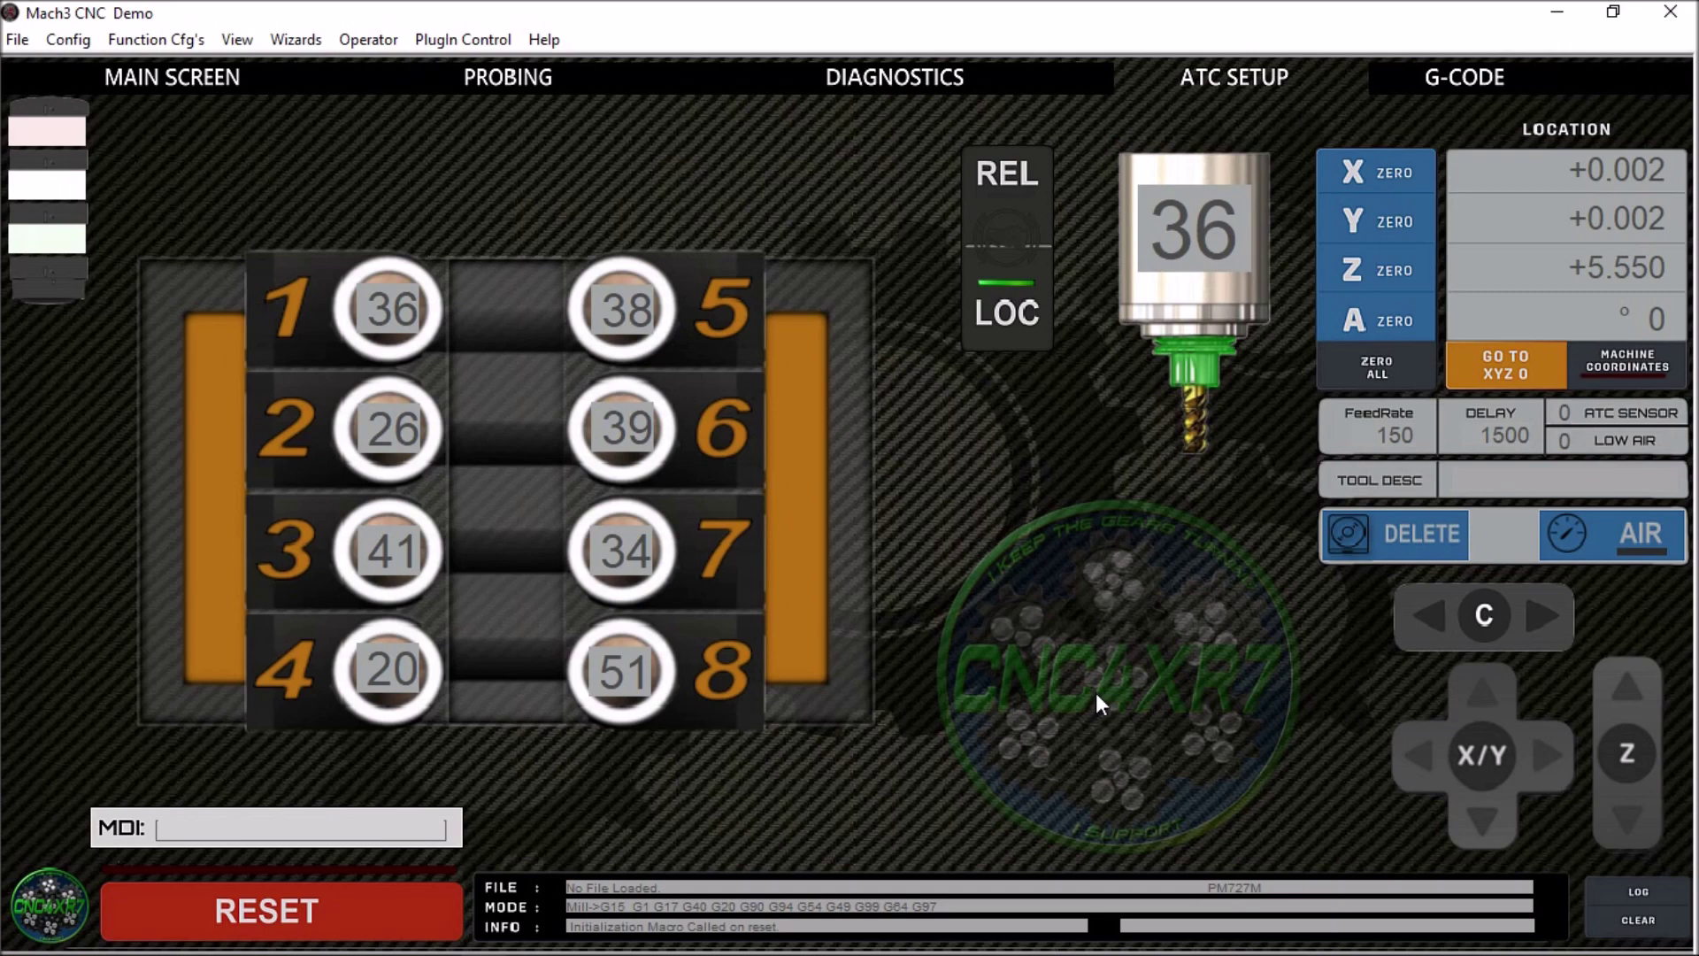
{"action": "left_click", "coordinate": [1011, 248]}
{"action": "left_click", "coordinate": [1014, 345]}
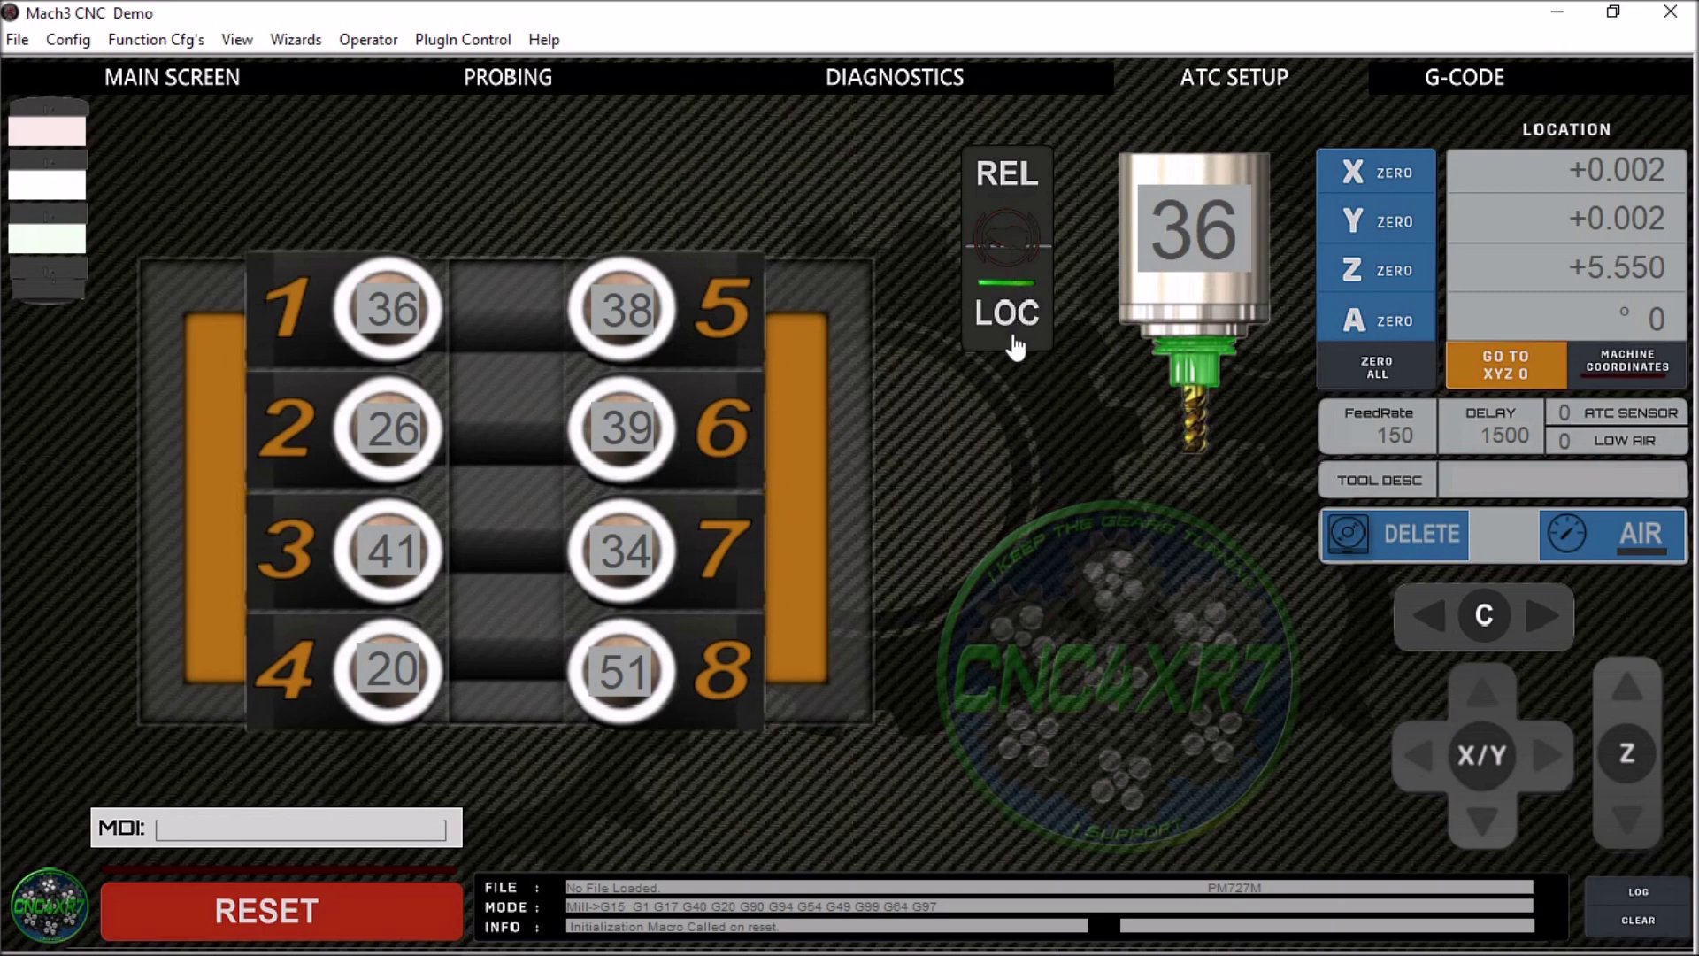
{"action": "left_click", "coordinate": [1009, 182]}
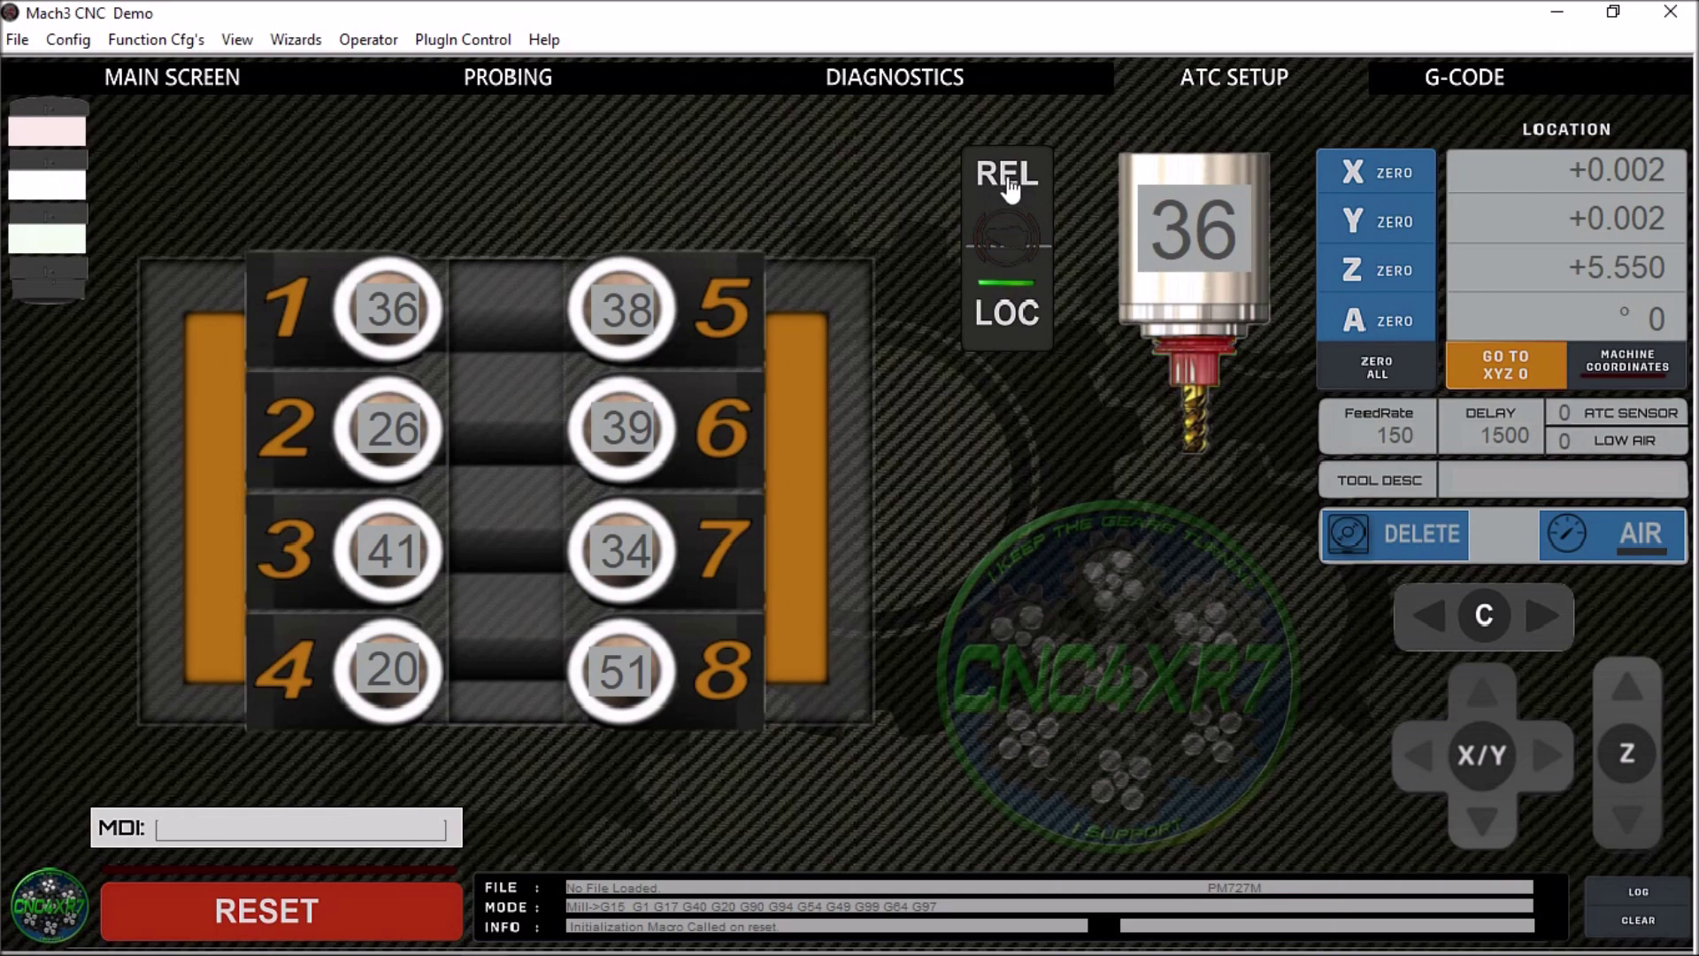
{"action": "left_click", "coordinate": [1006, 314]}
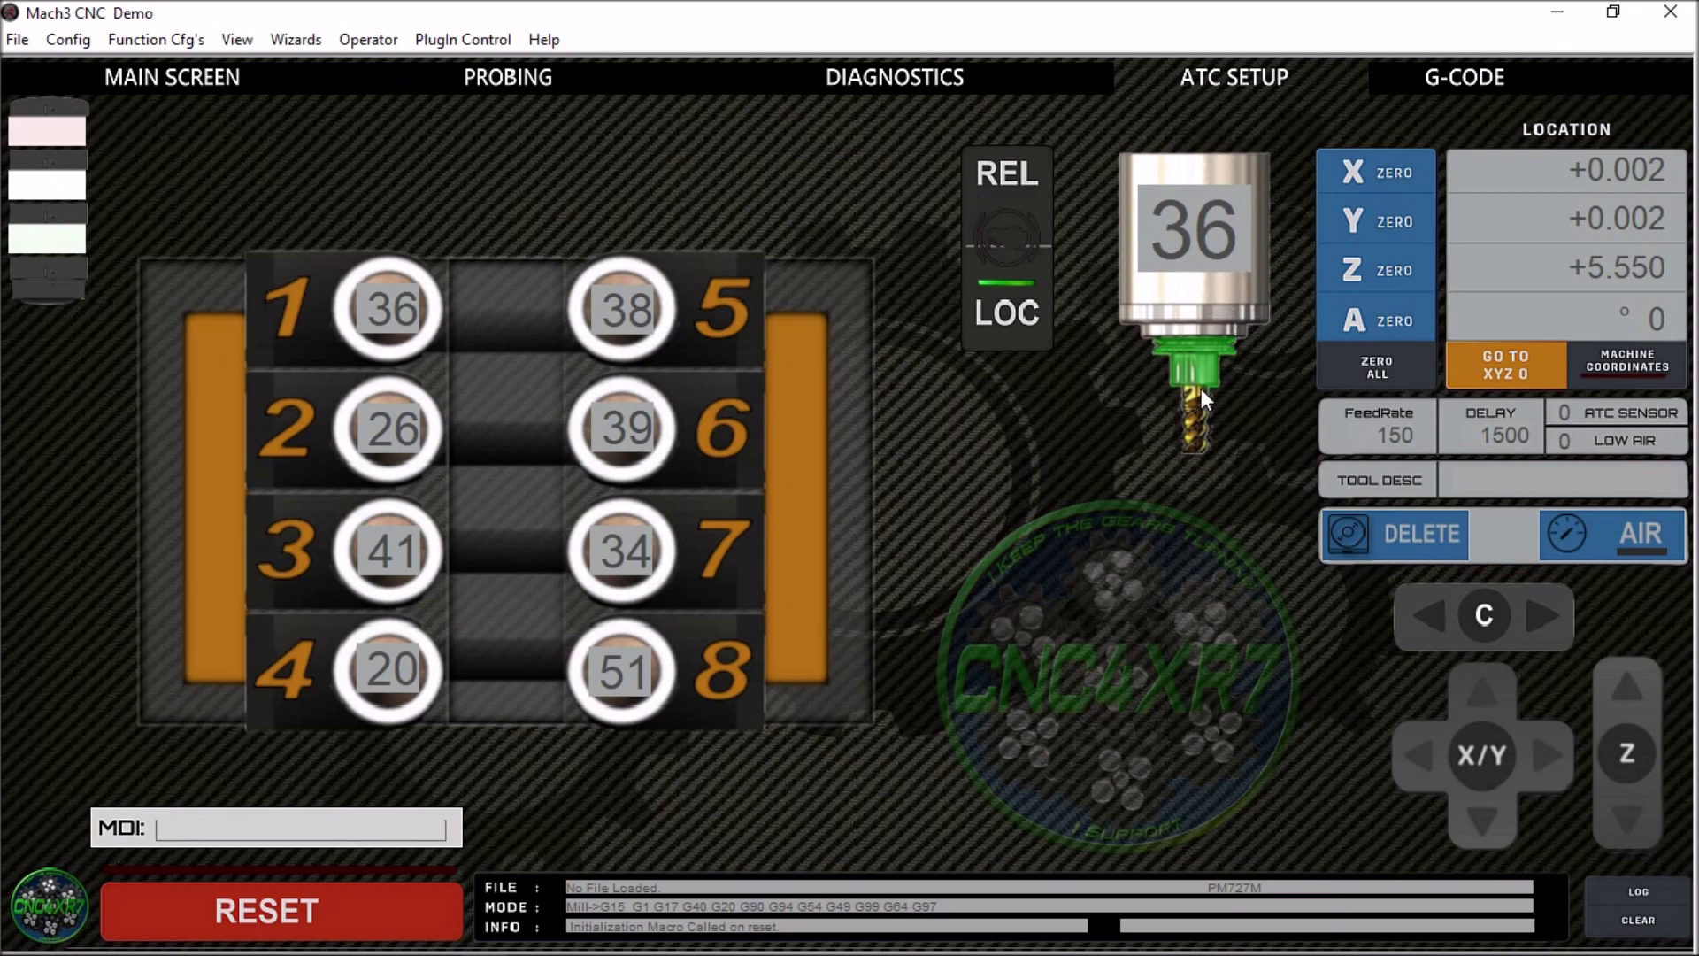
{"action": "left_click", "coordinate": [1015, 236]}
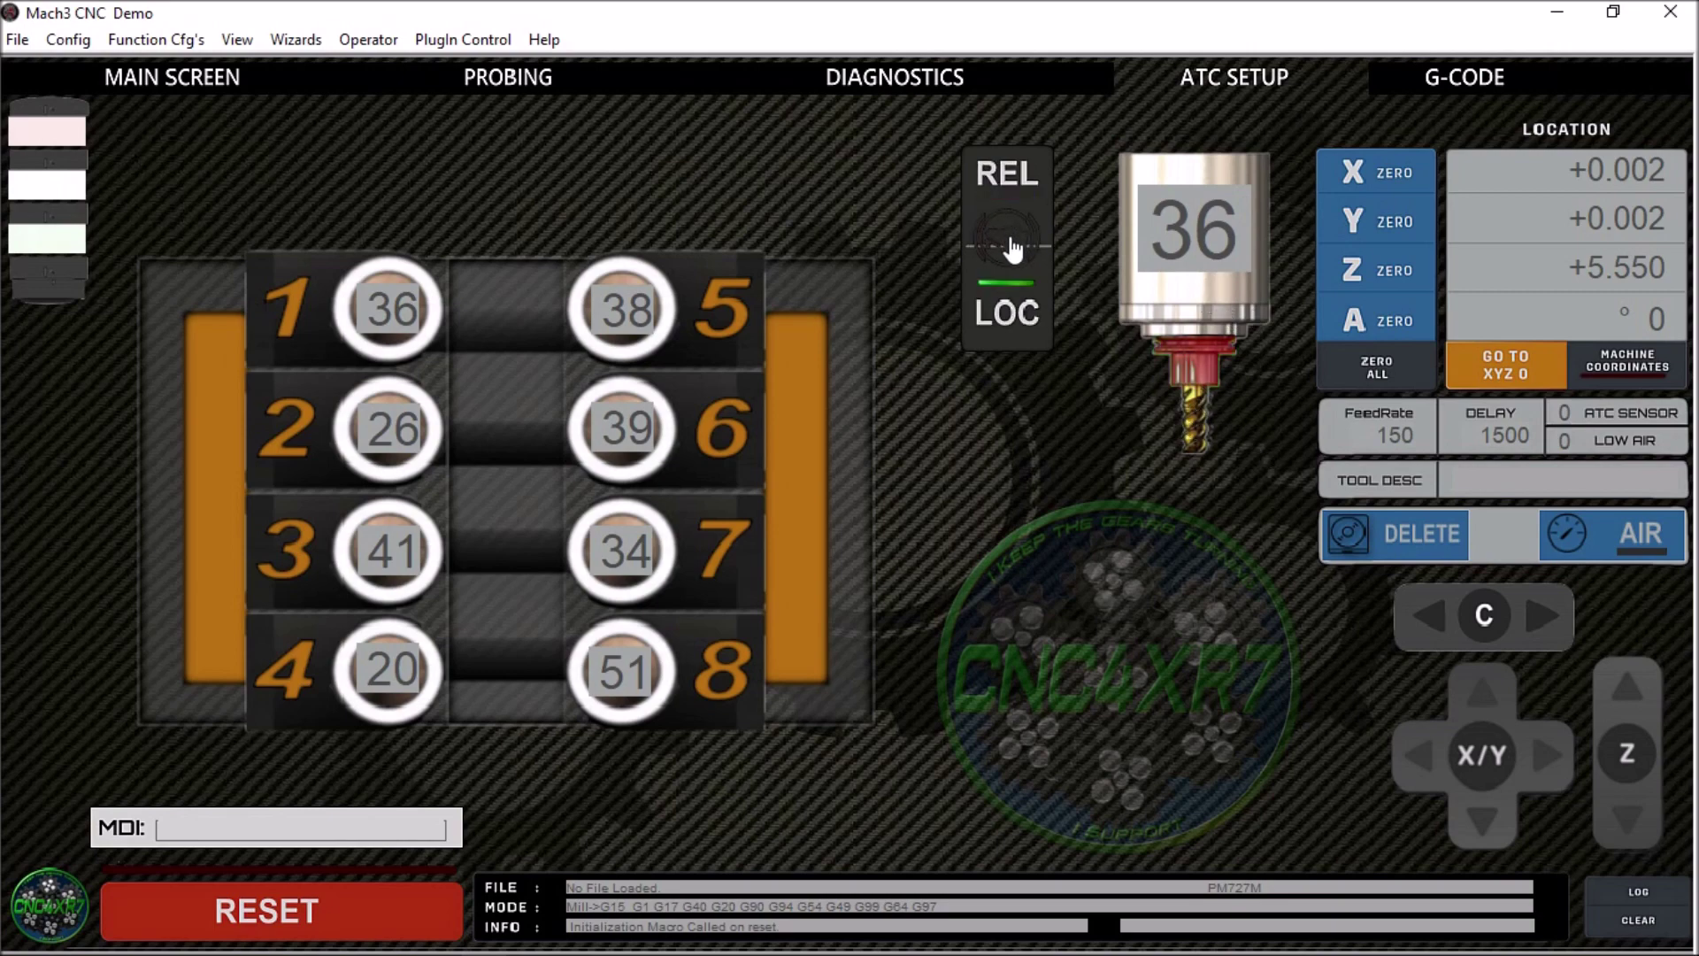
{"action": "left_click", "coordinate": [1018, 257]}
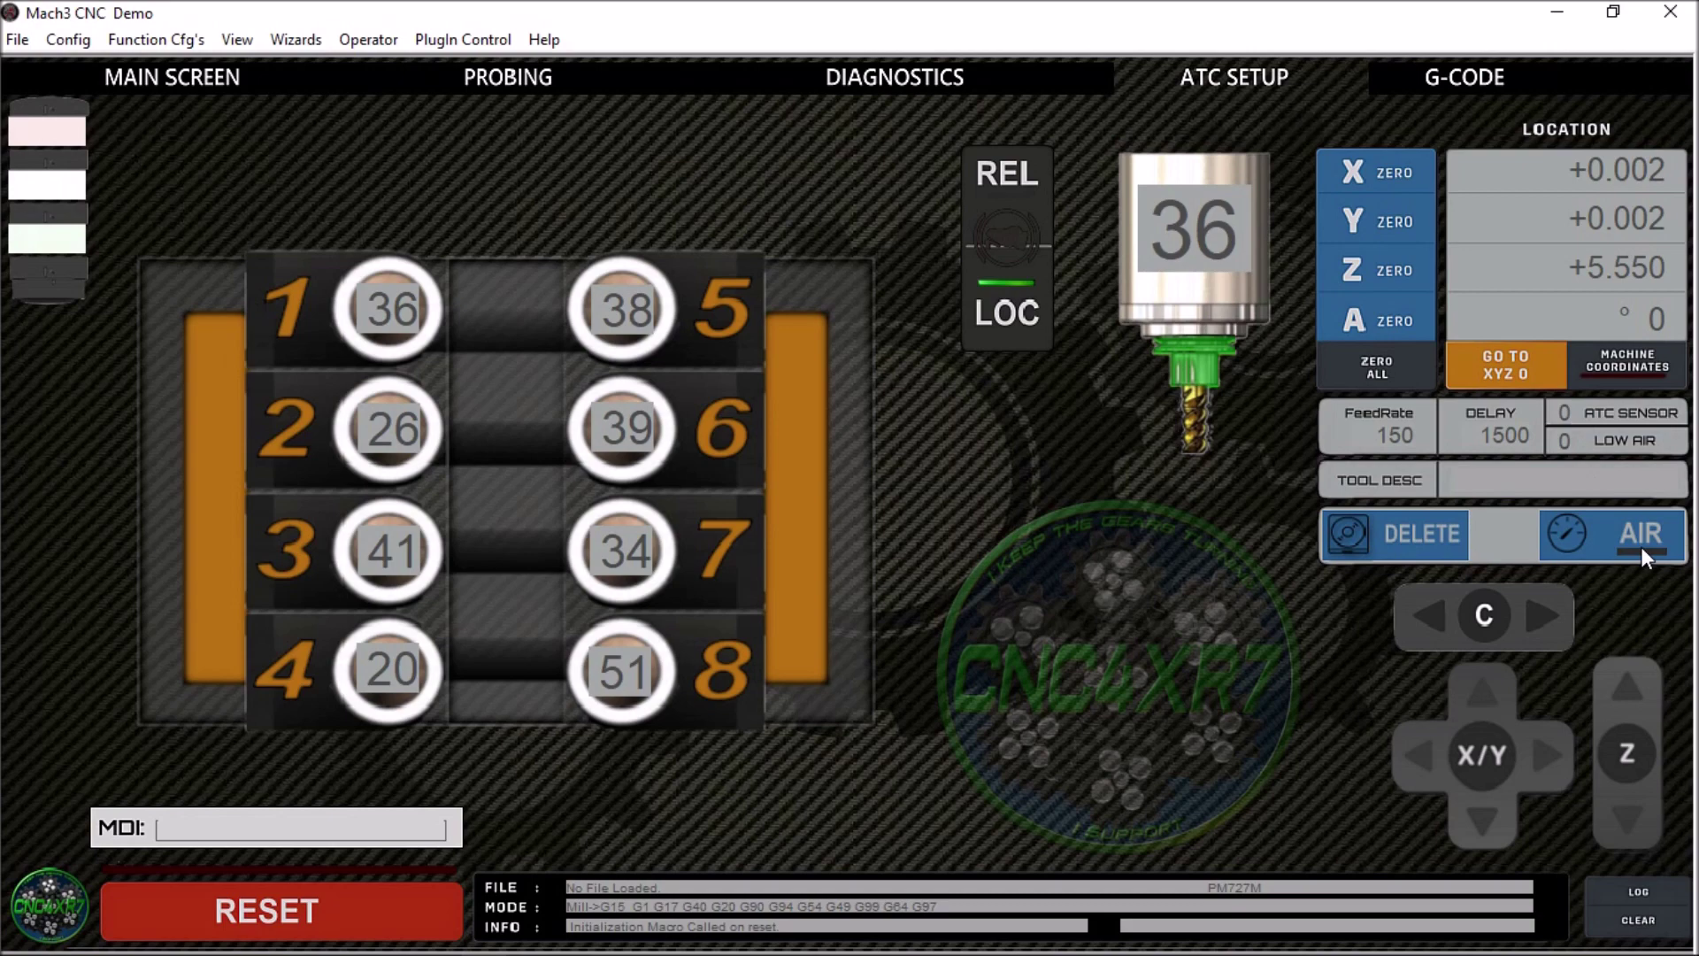
- Set the tool changer's low air value to 1
{"action": "left_click", "coordinate": [1569, 448]}
- View the ATC tool change location setup and the G-code and M-code reference
{"action": "left_click", "coordinate": [1239, 80]}
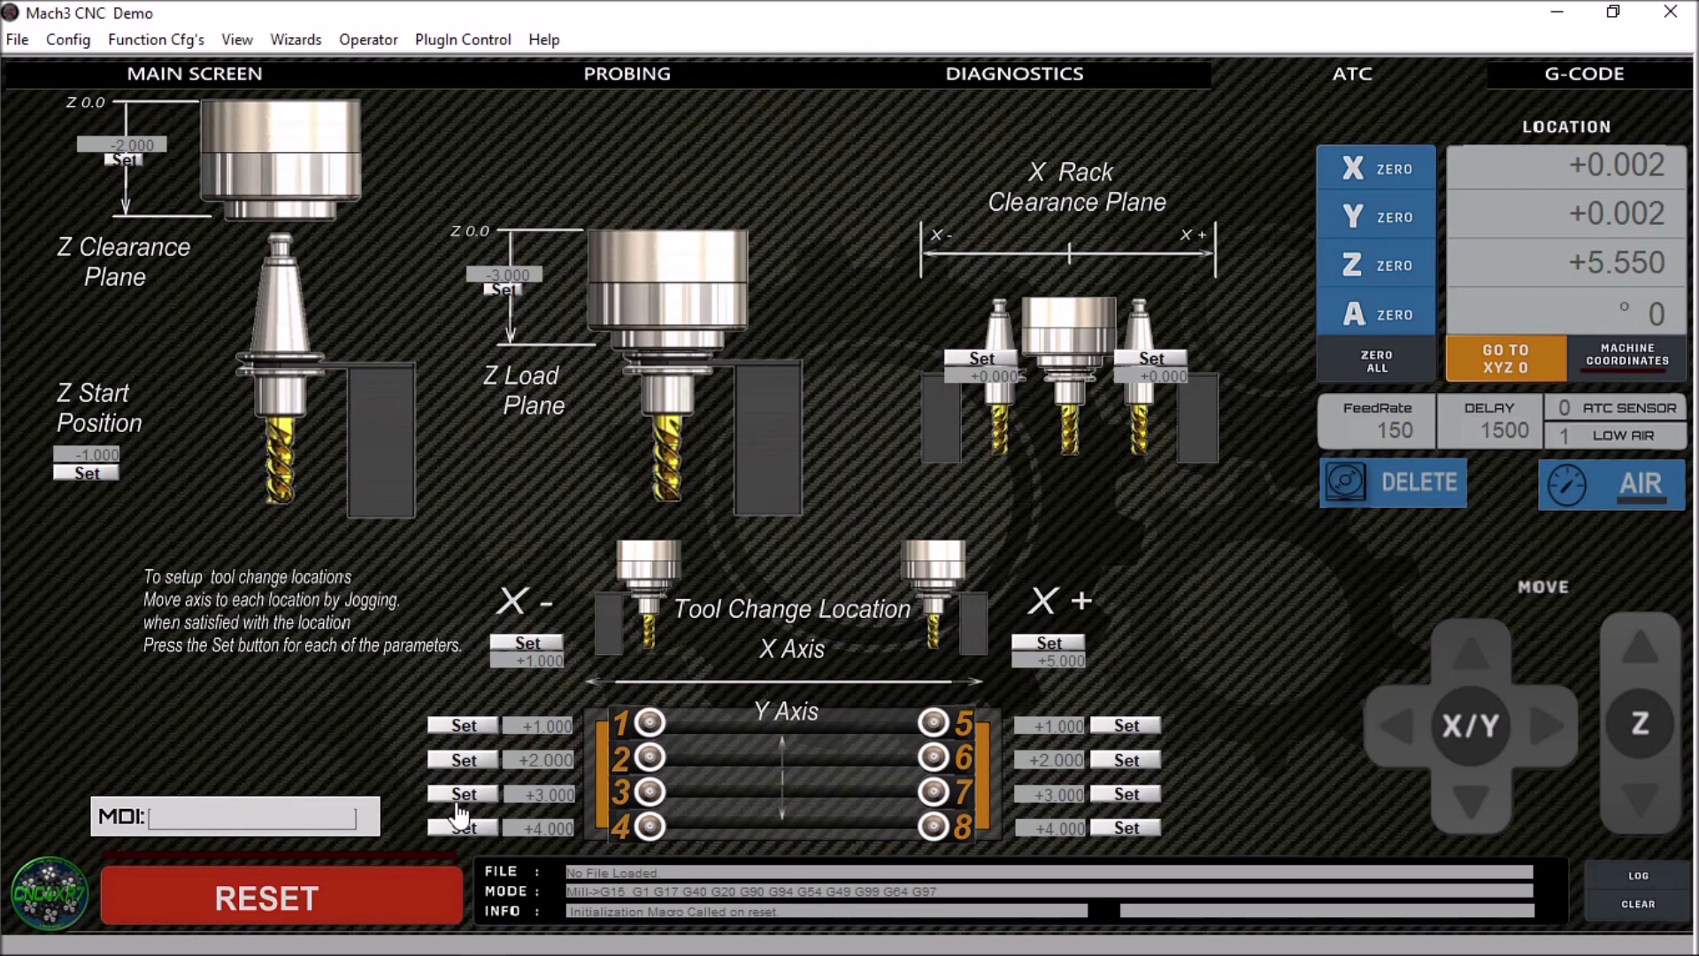
{"action": "left_click", "coordinate": [1558, 80]}
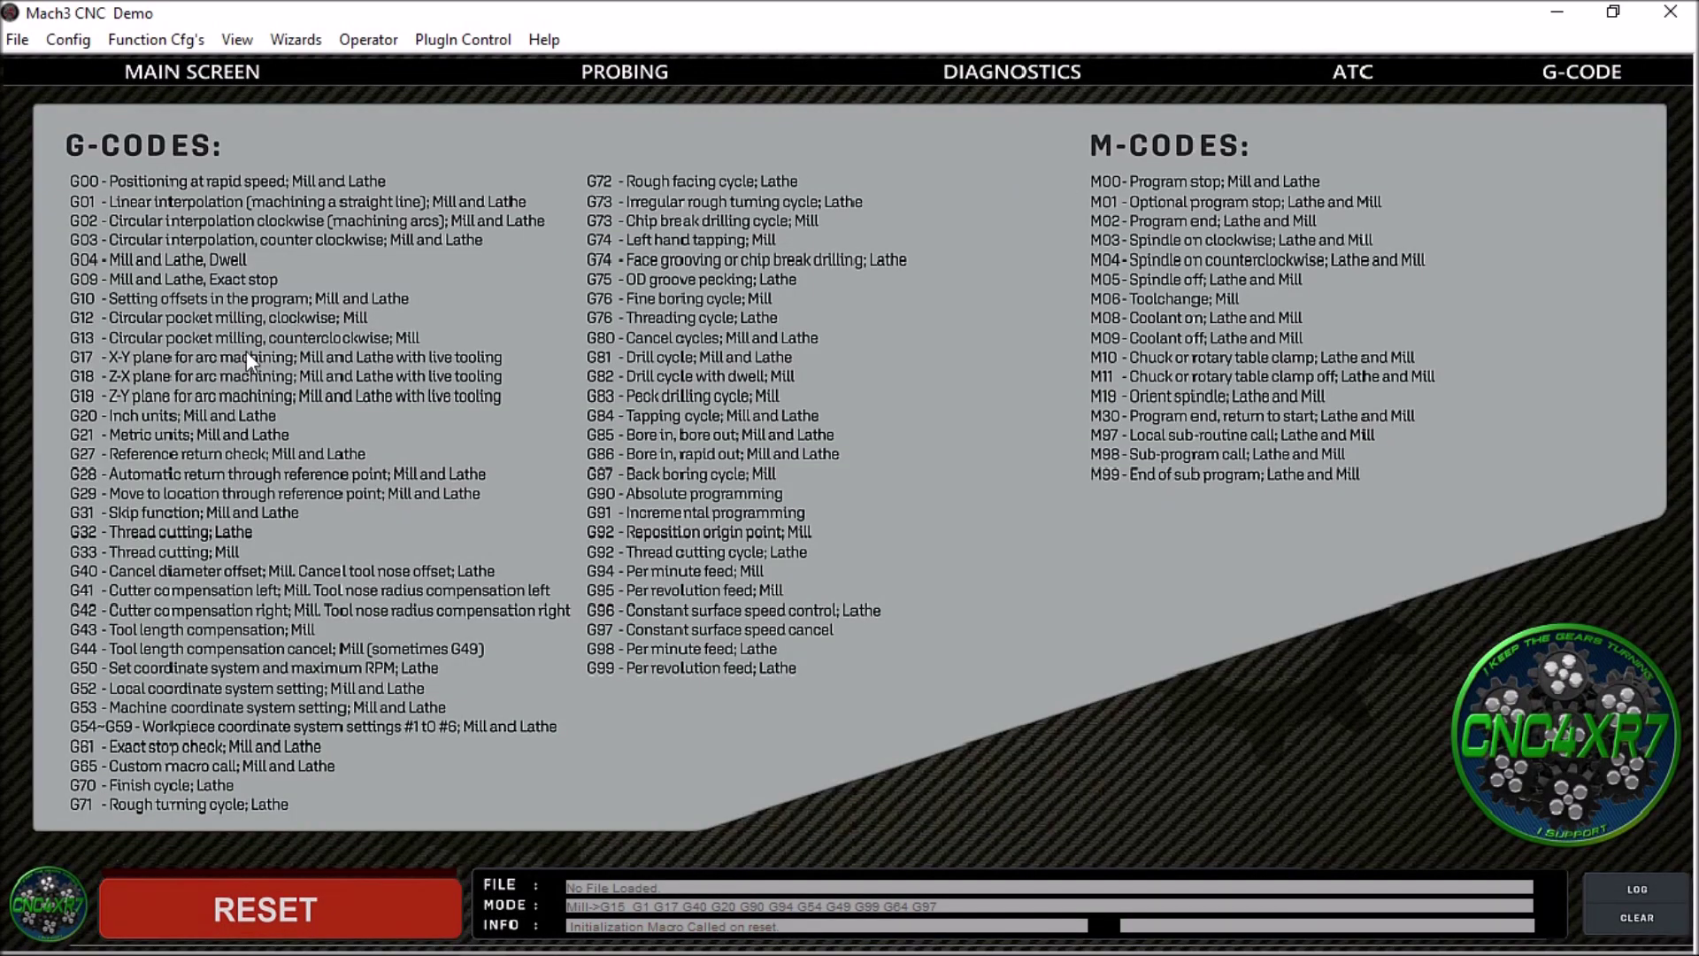